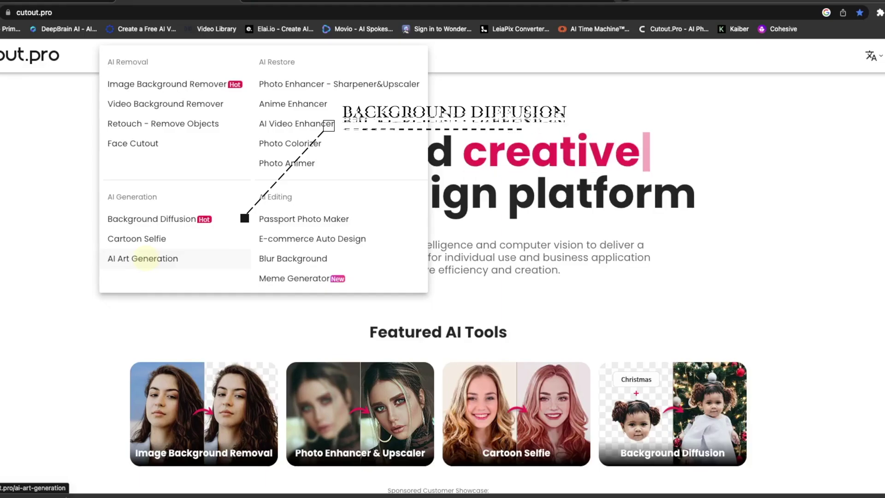
Upload the Unsplash portrait photo from Downloads into the Background Diffusion tool.
click(164, 219)
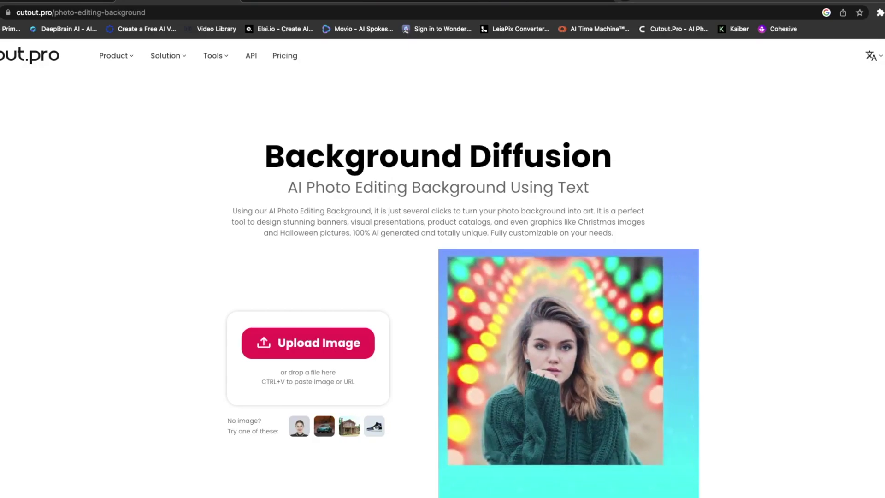
click(272, 342)
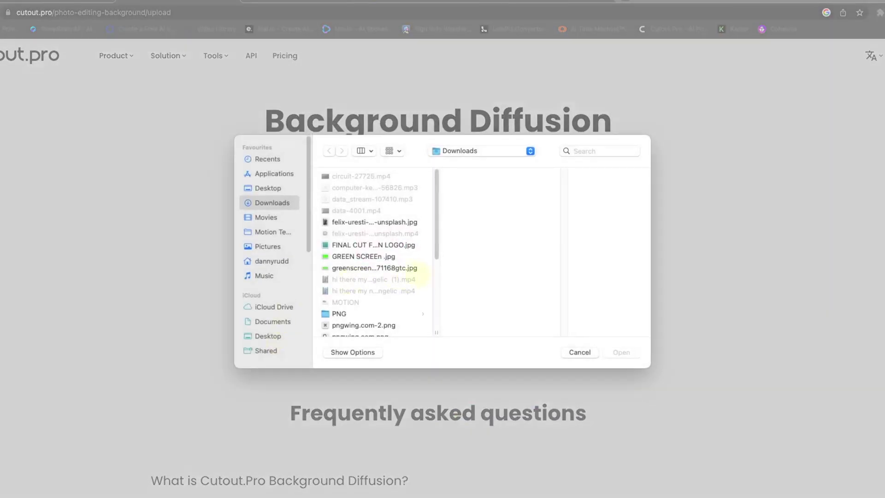
click(364, 221)
click(621, 352)
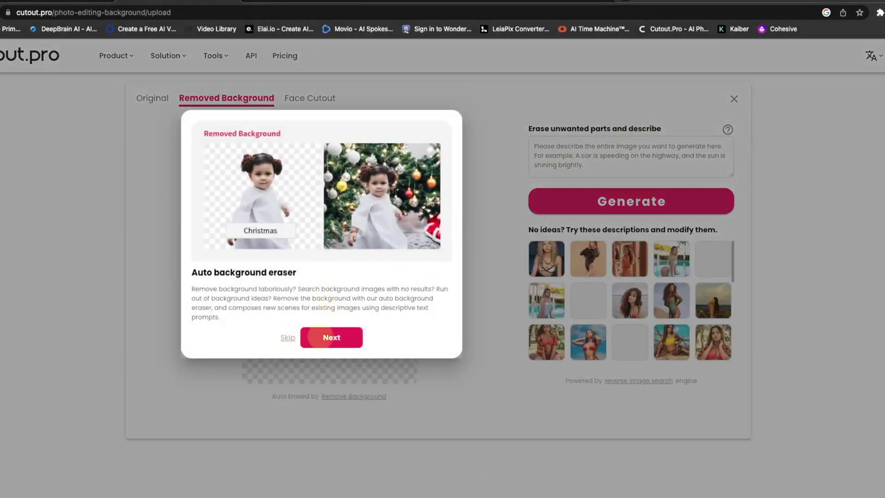
Step through the introductory tour tips to its final step.
click(320, 336)
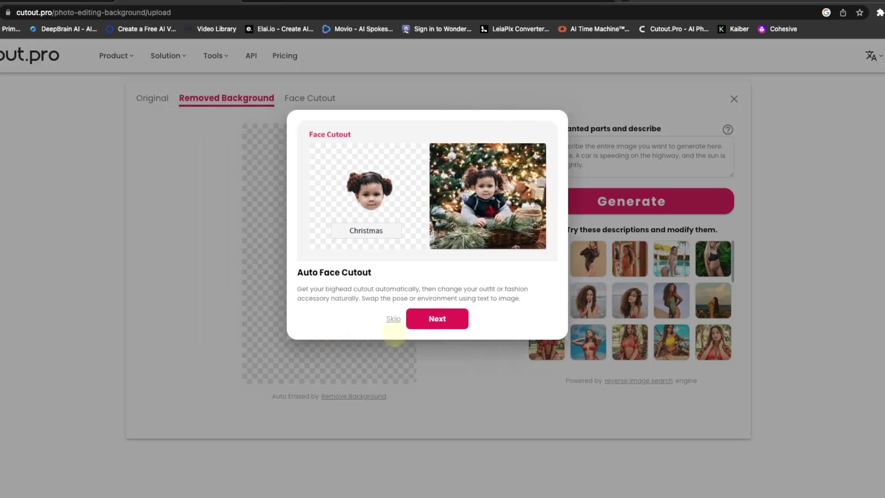
click(436, 318)
click(481, 329)
click(501, 322)
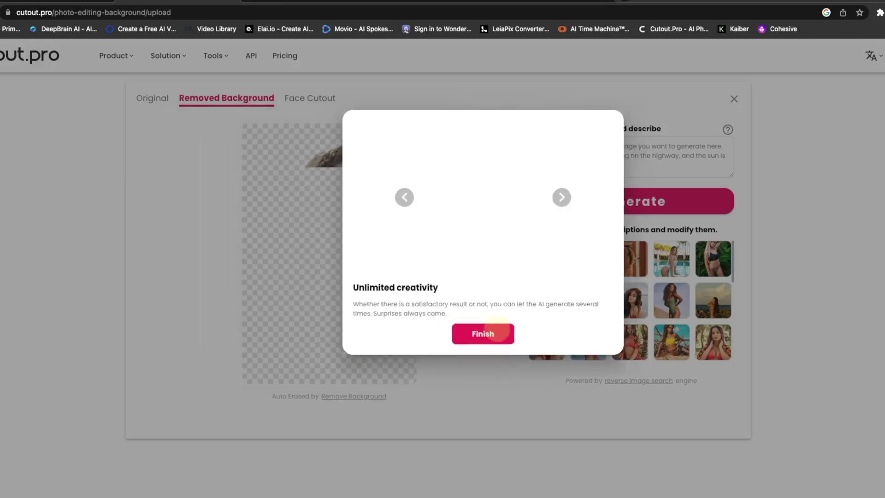
Finish the tour, drag the portrait onto the page, and compare the Original and Removed Background views.
click(452, 332)
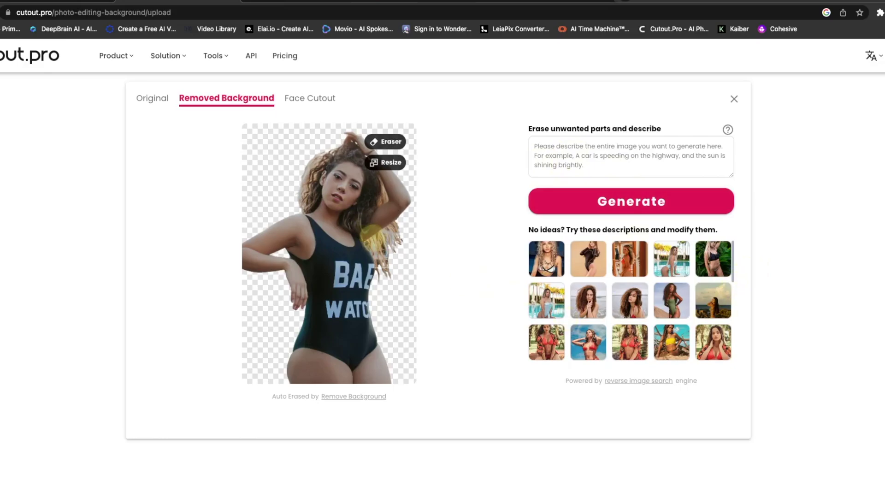
drag(322, 147, 368, 169)
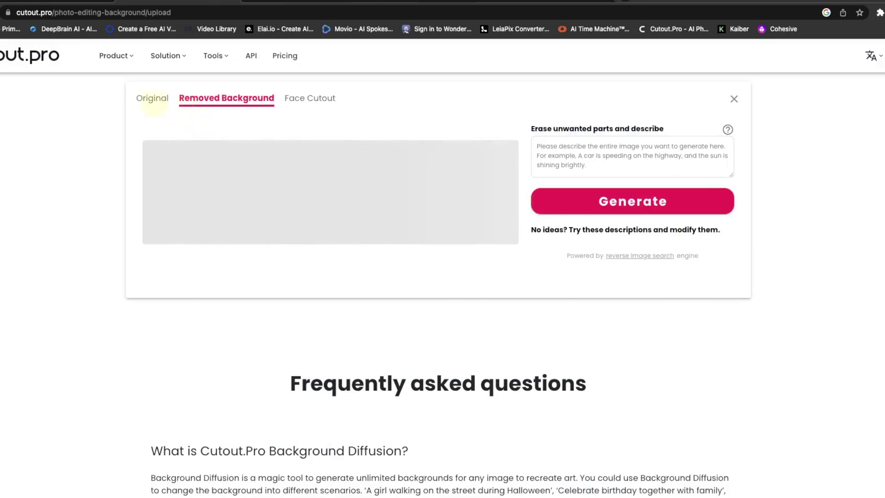
click(148, 101)
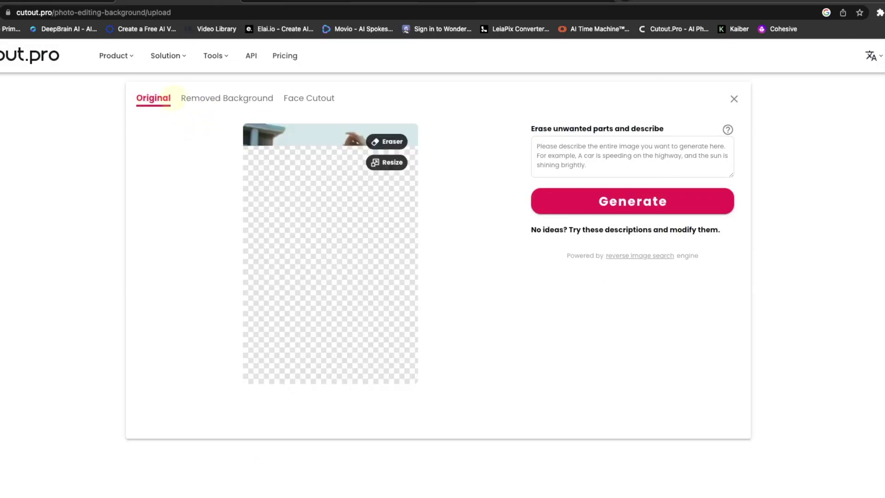
click(198, 98)
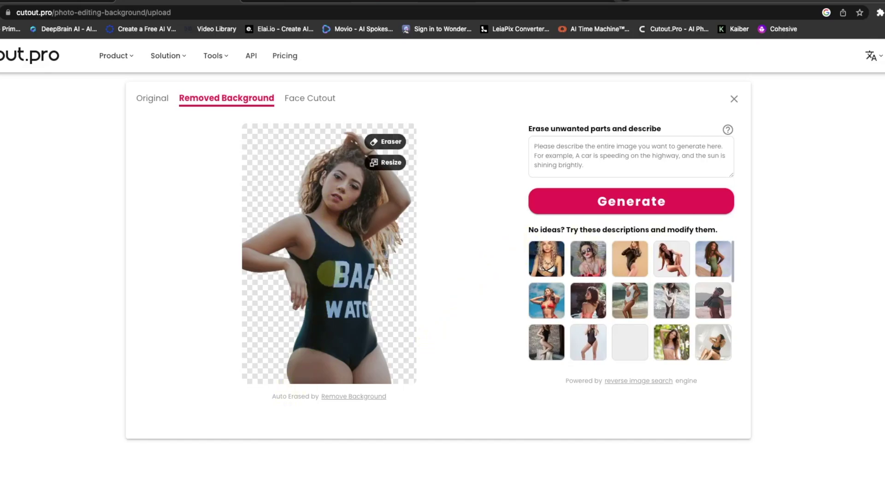
Save the woman's transparent-background cutout image into the Desktop folder.
right_click(339, 263)
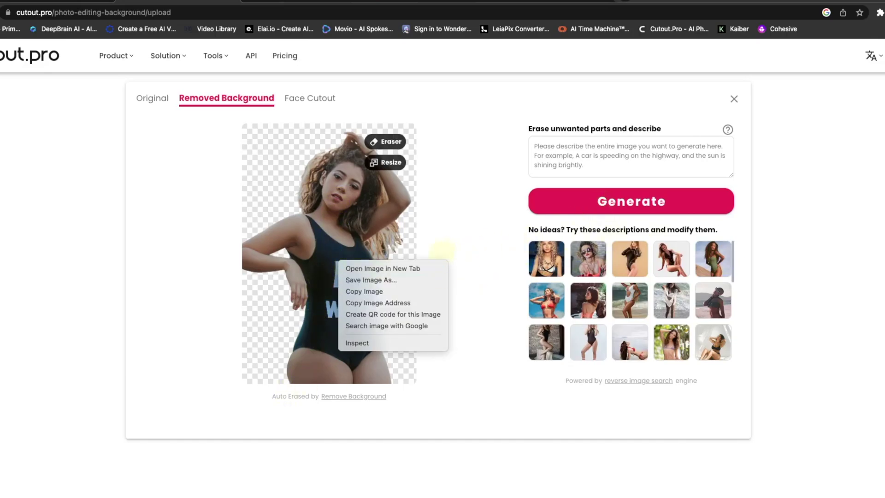
click(396, 279)
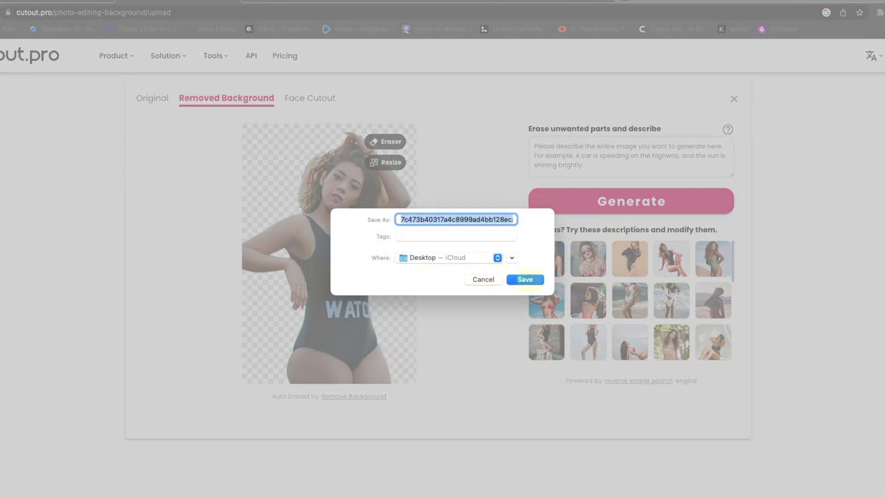
click(525, 280)
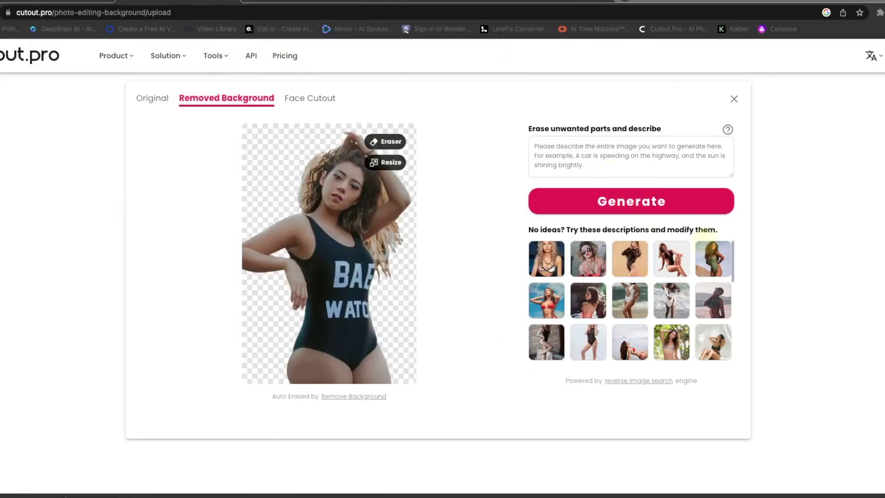
Switch to the Face Cutout view isolating only the woman's head and hair.
click(297, 98)
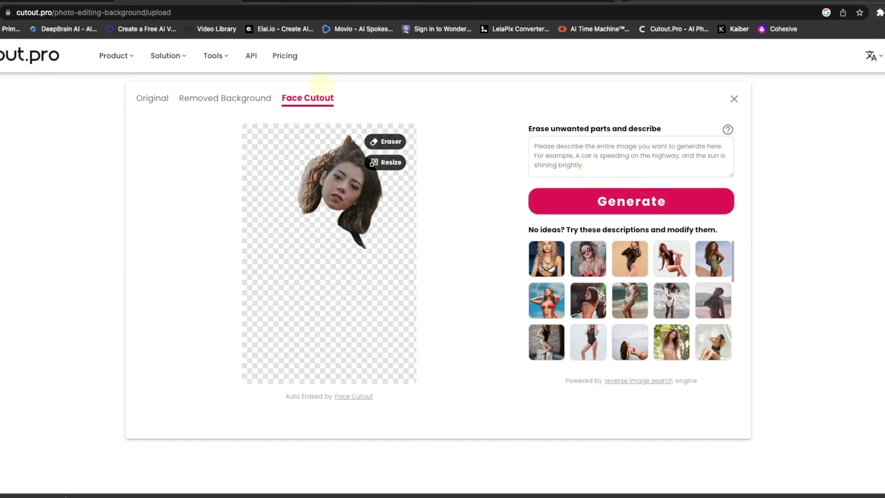
Upload the Unsplash portrait to Cartoon Selfie and review its watermarked cartoon version beside the original.
mouse_move(117, 55)
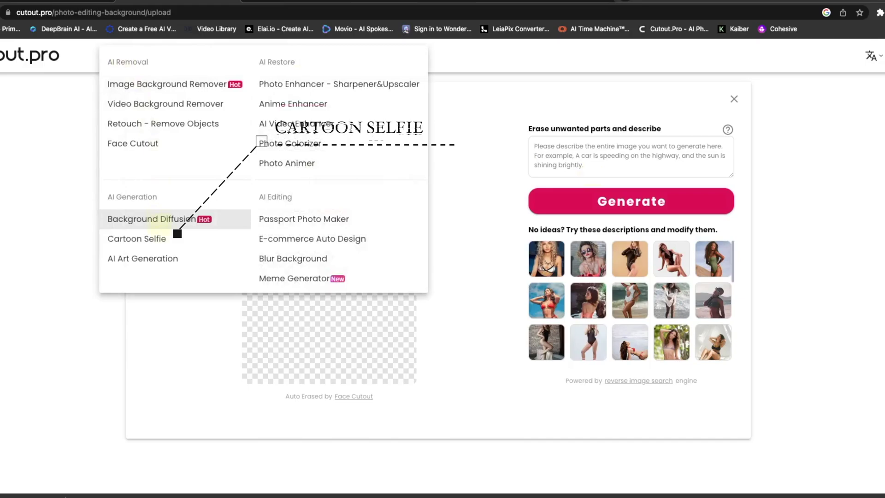
click(161, 238)
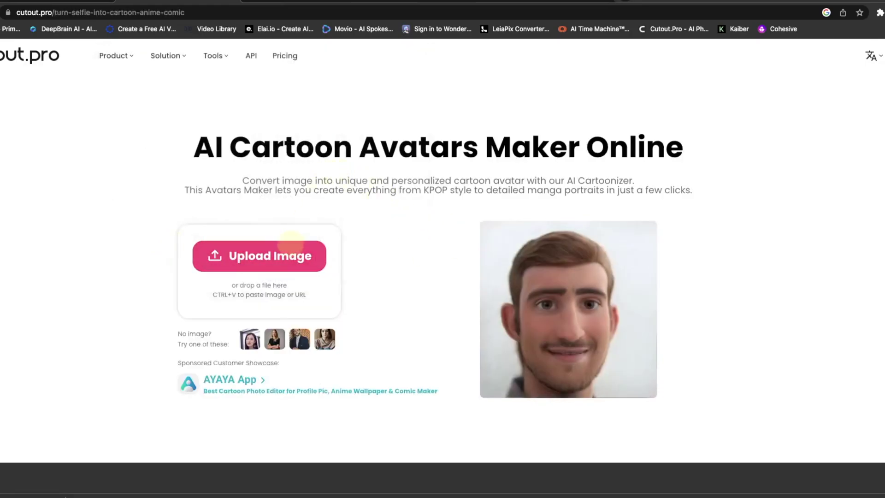
click(293, 253)
double_click(605, 198)
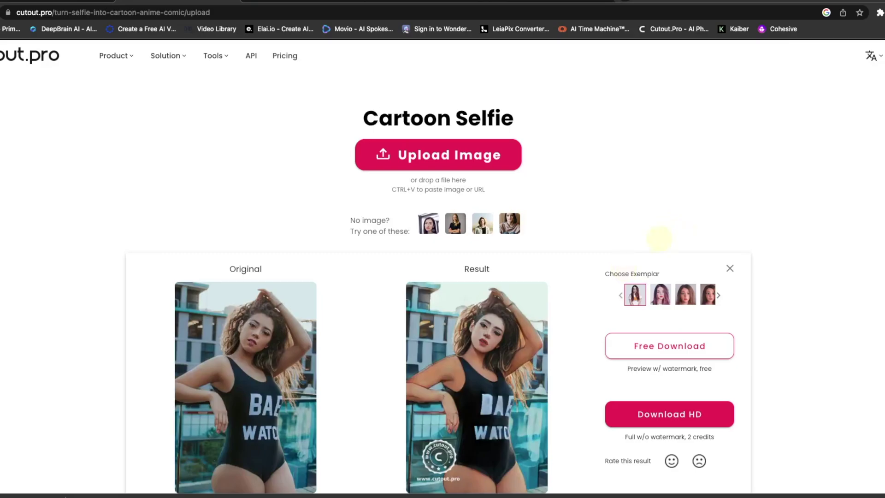
scroll(568, 237, down, 3)
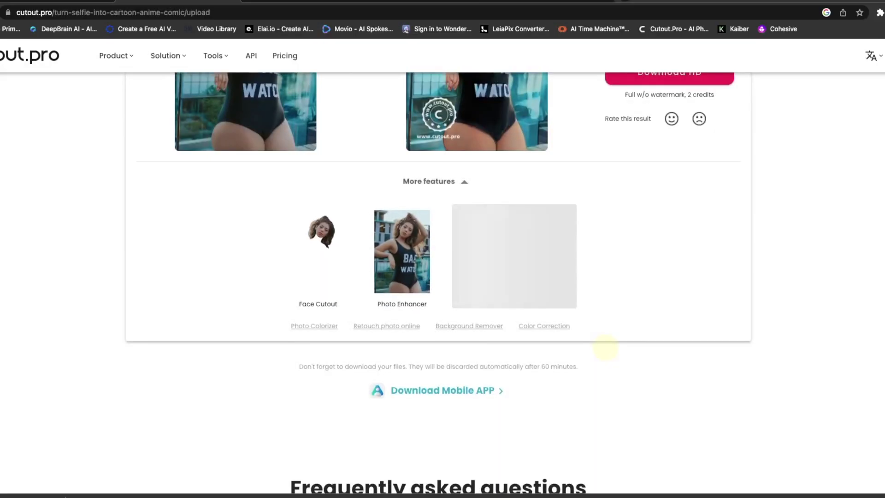
scroll(606, 349, up, 7)
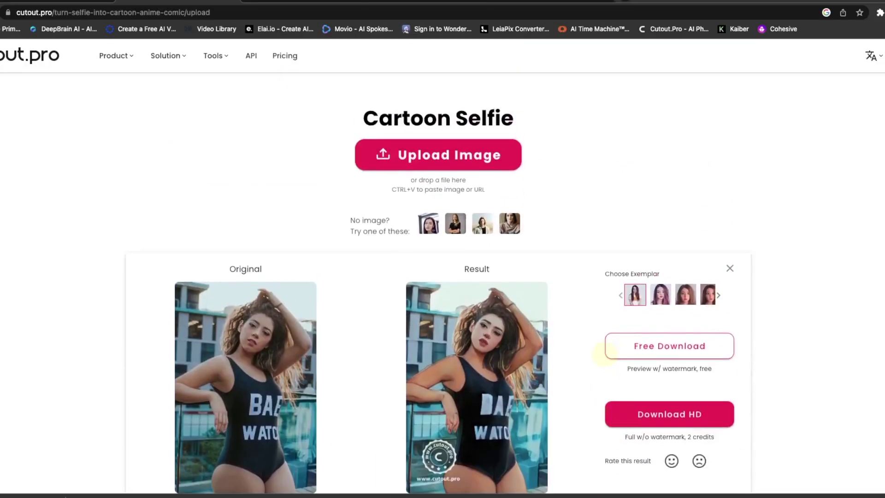
Download the free watermarked cartoon selfie preview and scroll down the page.
click(691, 345)
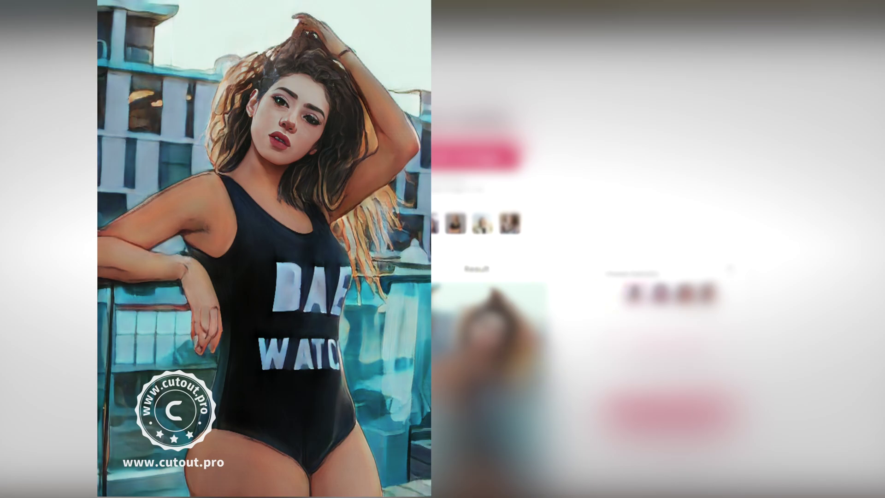
scroll(706, 352, down, 3)
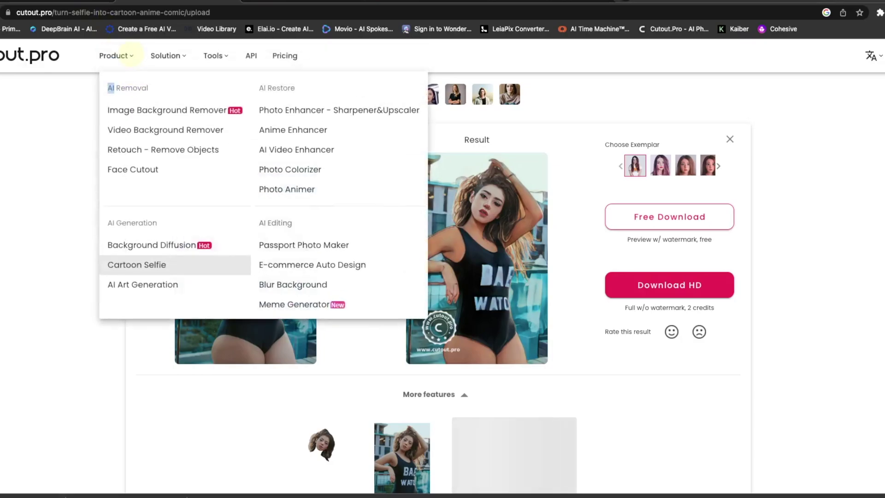
In AI Art Generation, enter the prompt 'a girl next to beach with red car' at 16:9 size.
mouse_move(136, 54)
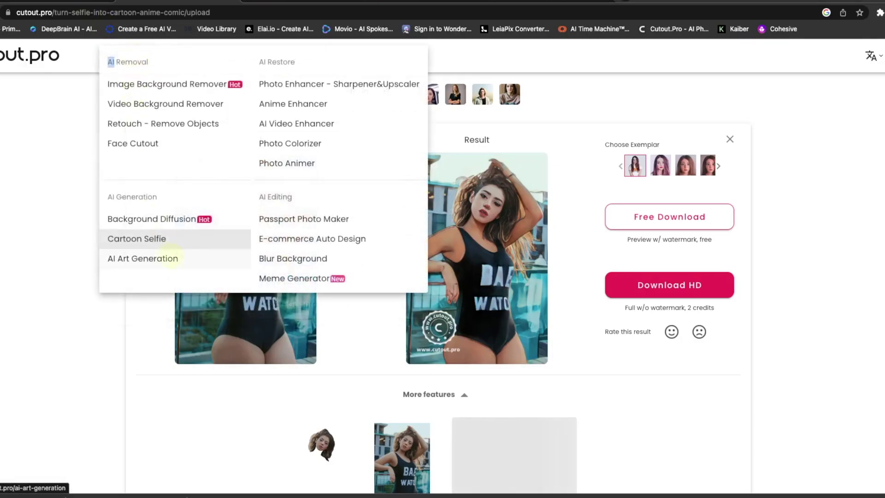
click(161, 258)
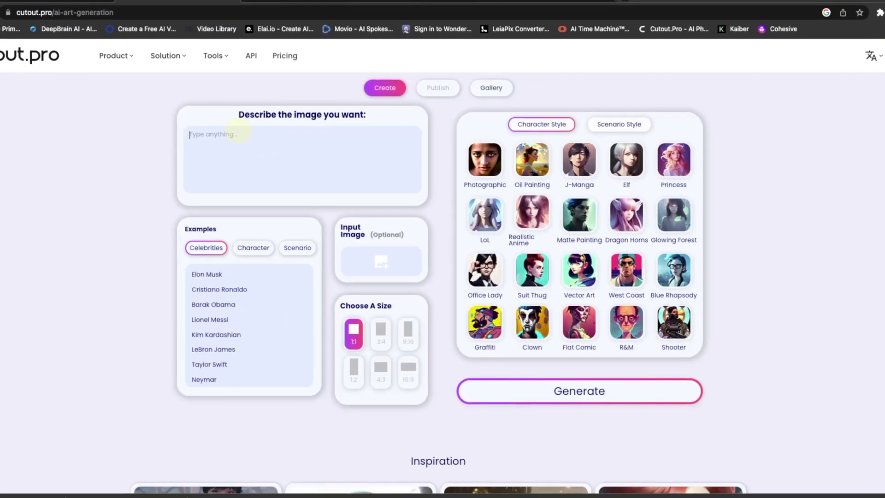
text(m)
key(BackSpace)
text(gl)
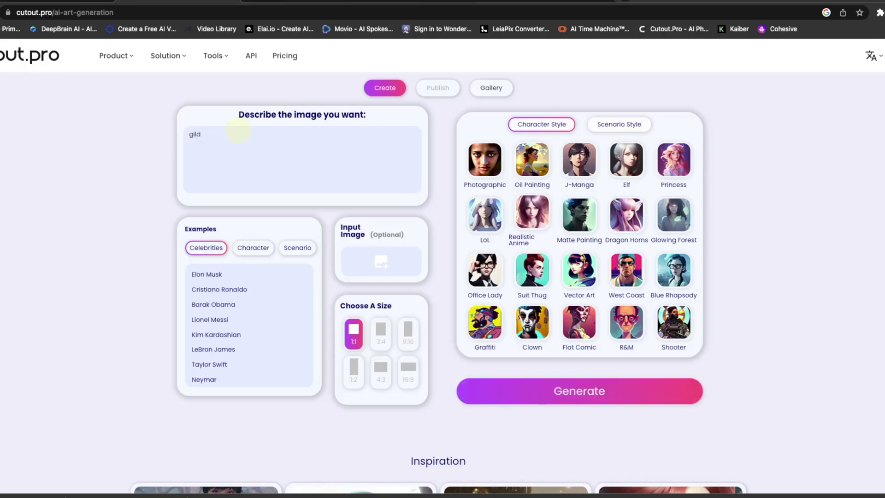
key(BackSpace)
key(BackSpace)
key(BackSpace)
key(BackSpace)
text(a)
click(408, 370)
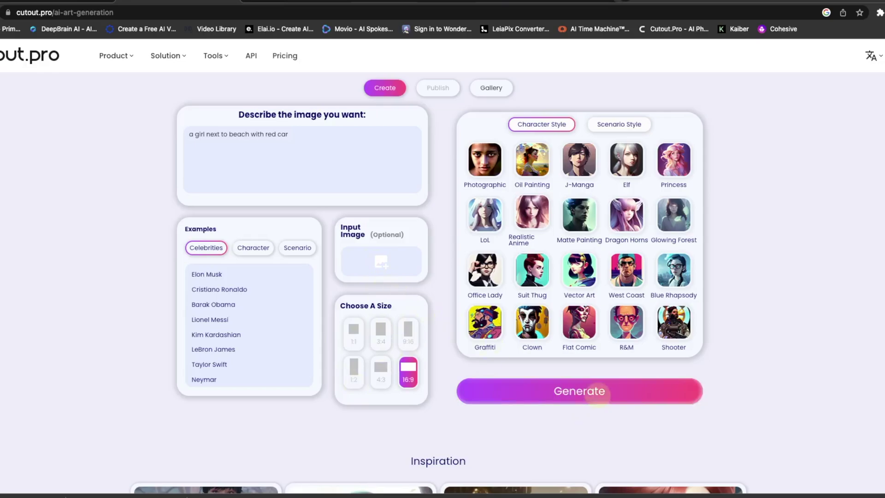
Generate the four 16:9 images and preview them, ending on the girl leaning against the red car.
click(590, 396)
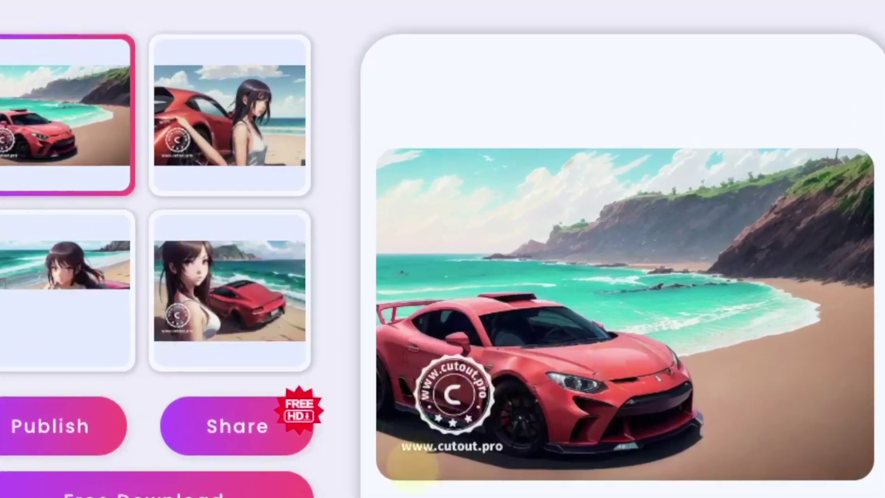
click(226, 295)
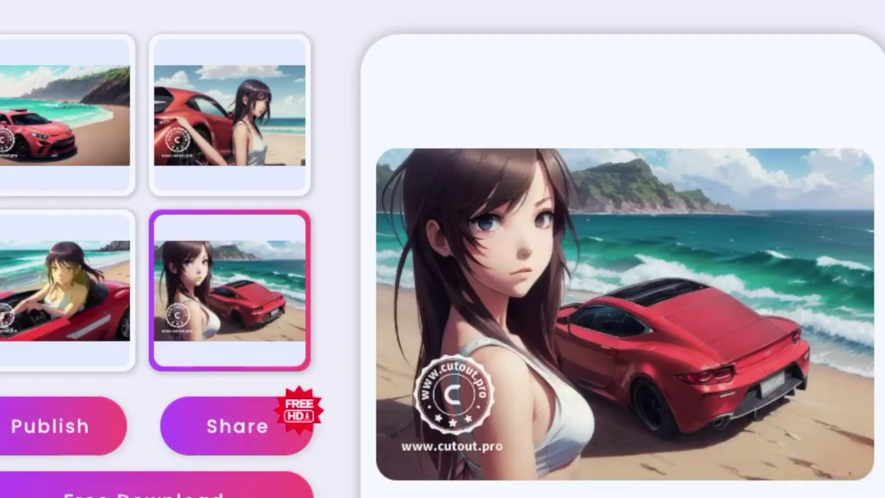
click(57, 281)
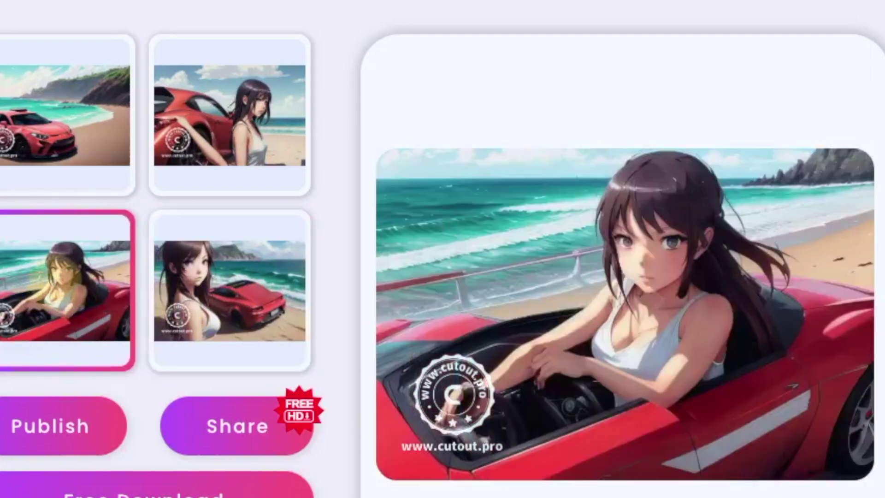
click(56, 155)
click(177, 155)
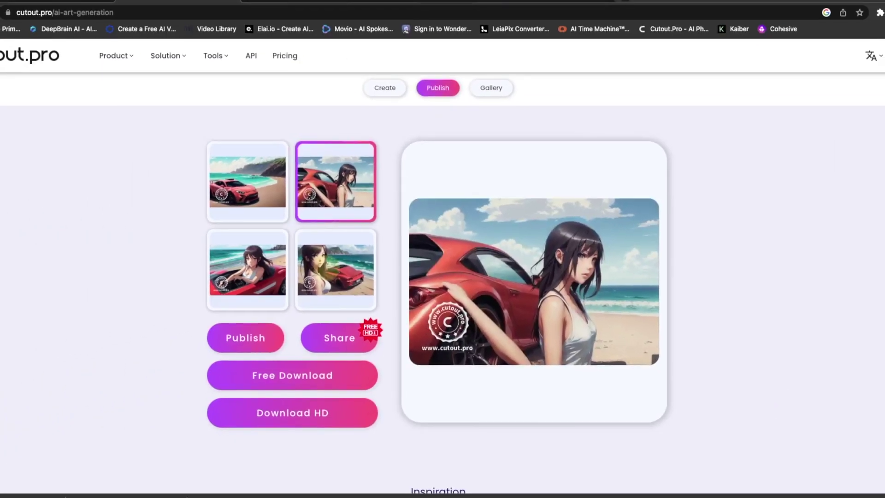
Show the fourth generated image in the preview and scroll through the results page.
click(336, 269)
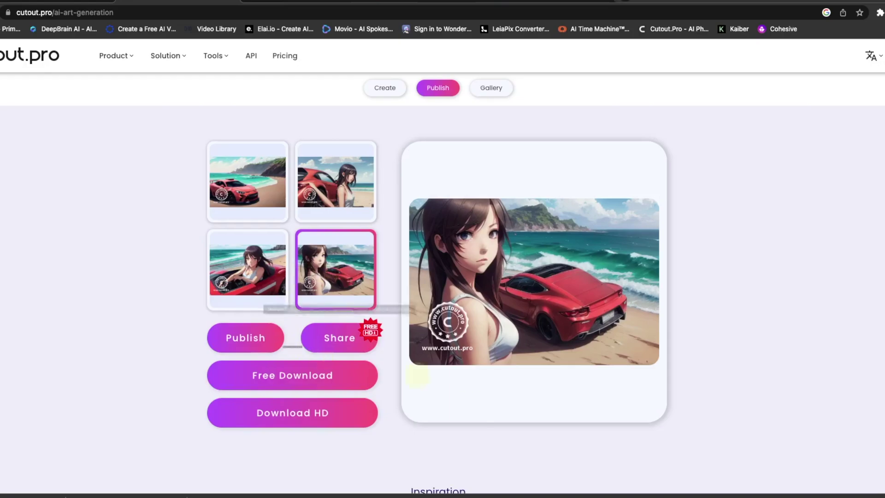
scroll(791, 316, down, 1)
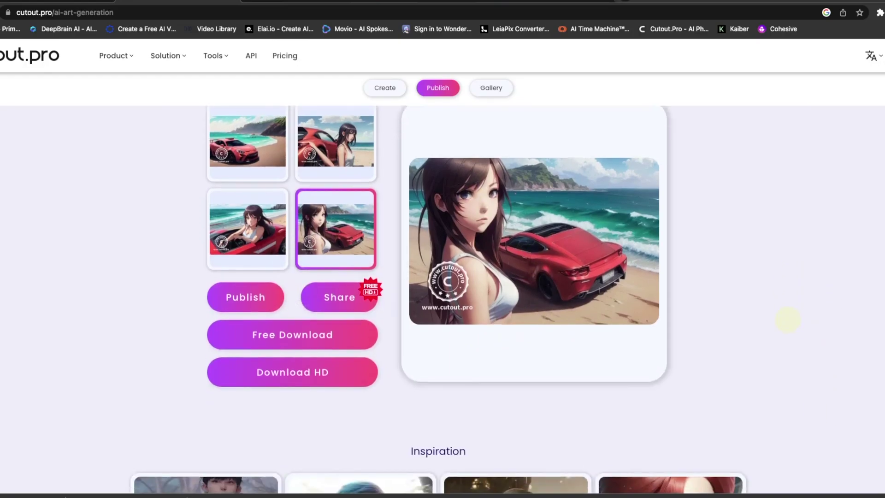
scroll(787, 320, down, 1)
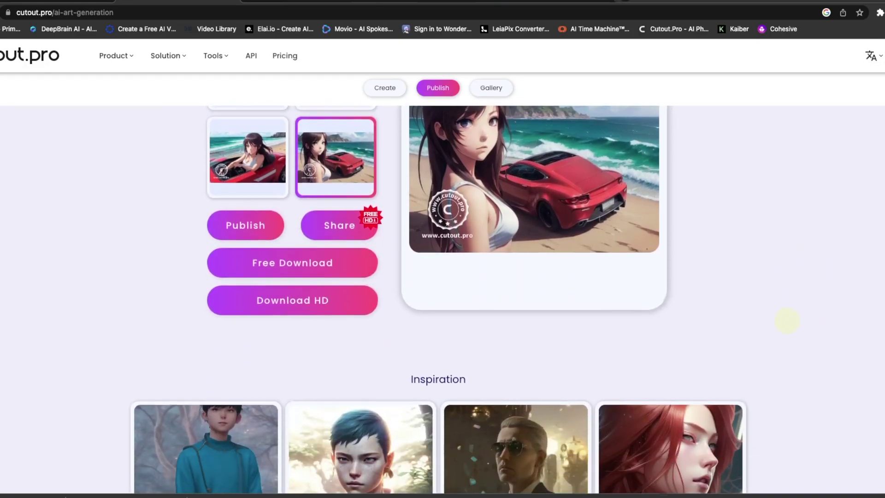
scroll(787, 319, down, 6)
scroll(767, 340, up, 7)
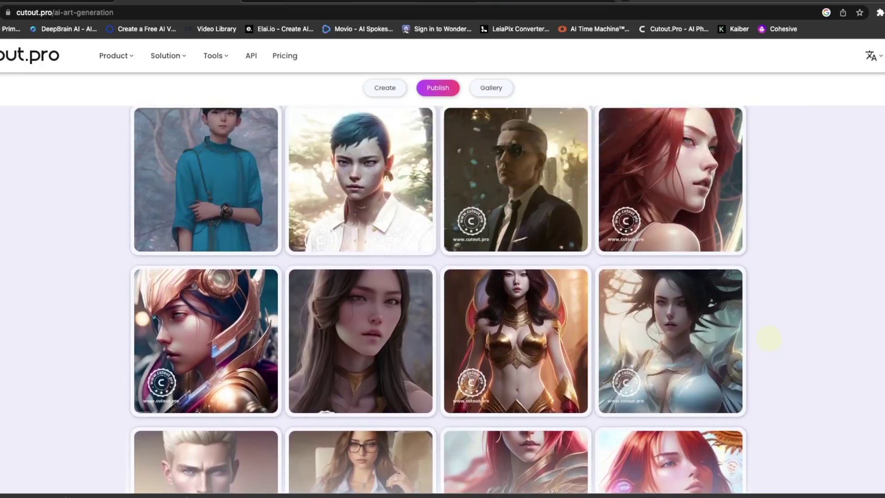
scroll(768, 342, up, 4)
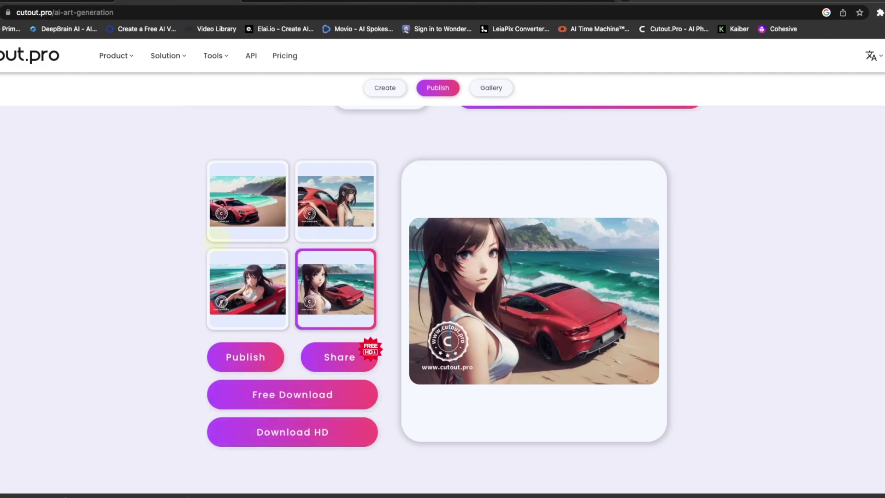
Return to the top of the page and go to Solution > Meme generator.
scroll(734, 332, up, 2)
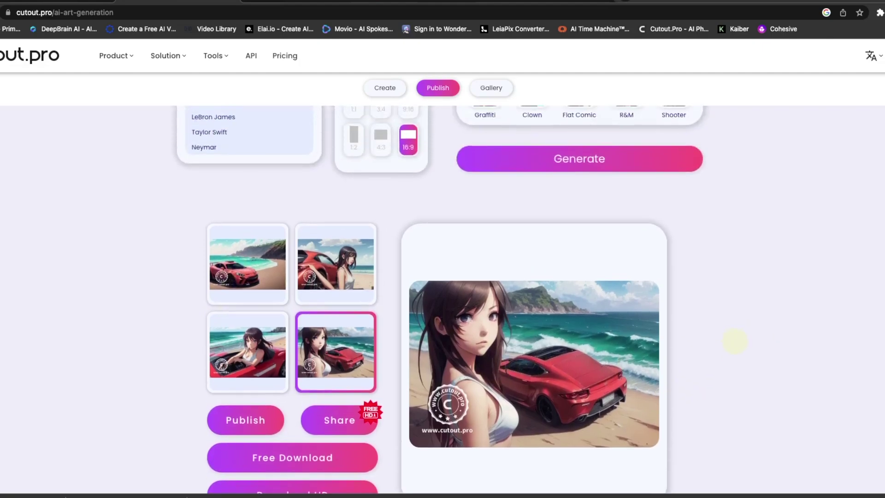
scroll(734, 341, down, 1)
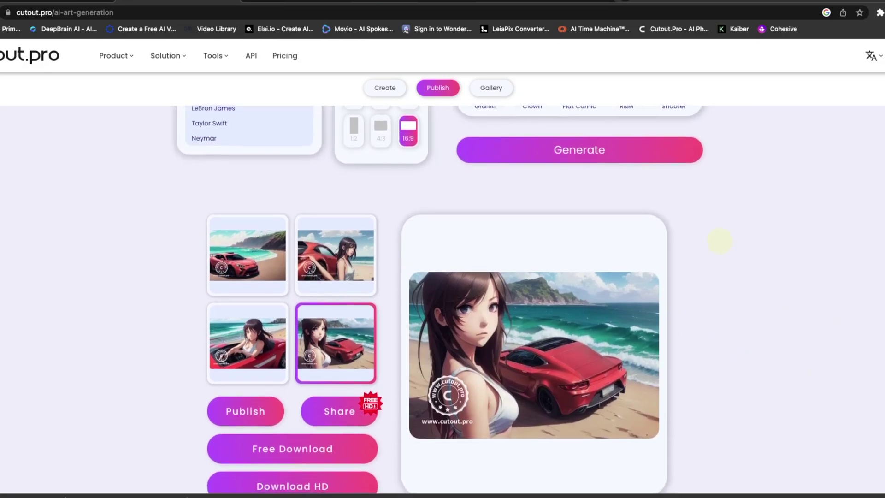
scroll(719, 212, up, 6)
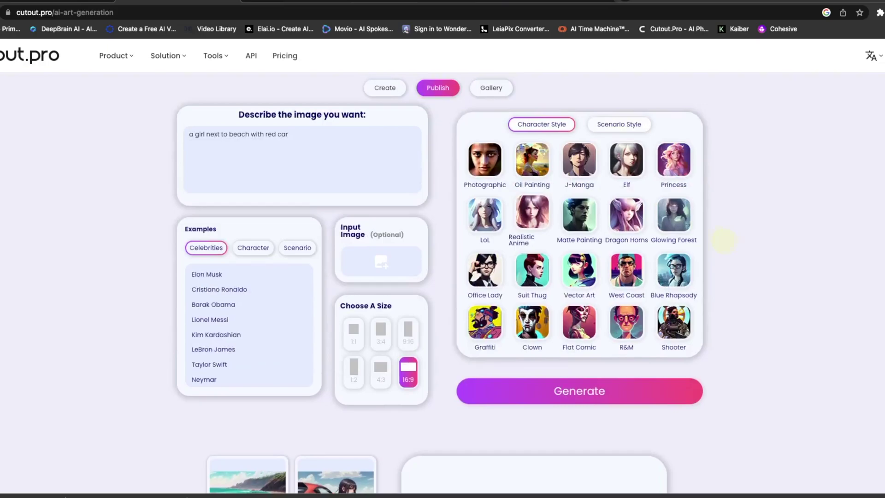
click(161, 126)
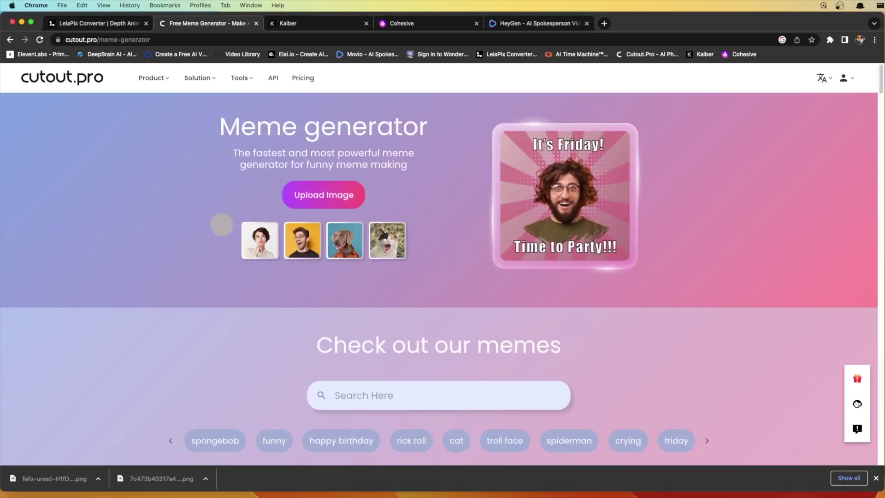
Upload the curly-haired woman's unsplash .jpg from Downloads to the meme generator.
click(325, 203)
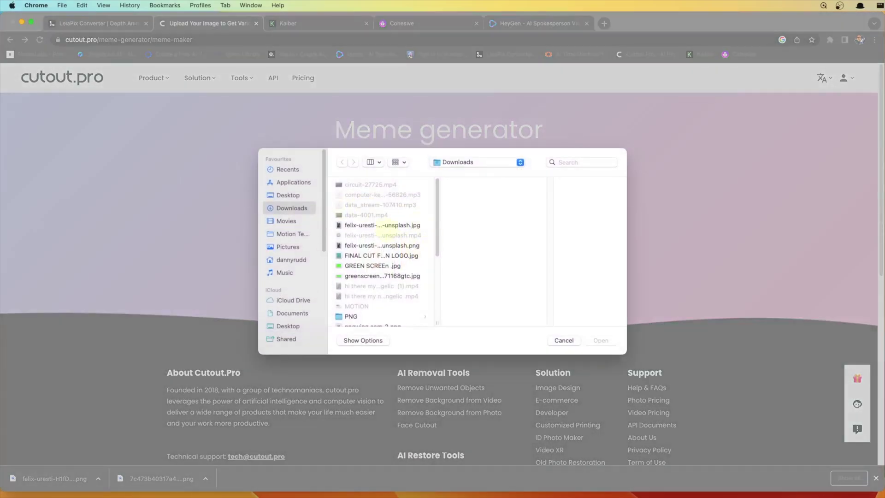
click(383, 225)
click(598, 340)
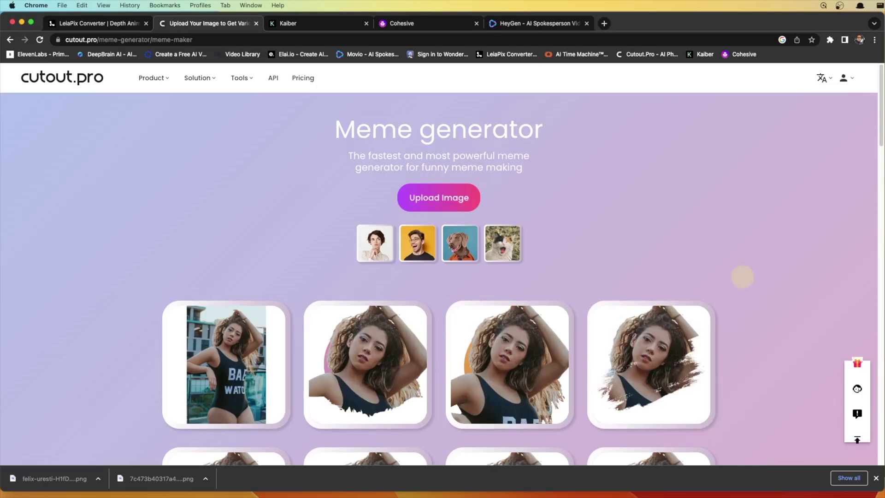
Browse the dozens of meme template styles generated from her portrait, from brushstroke cutouts to comic backgrounds.
scroll(742, 276, down, 1)
scroll(742, 279, down, 5)
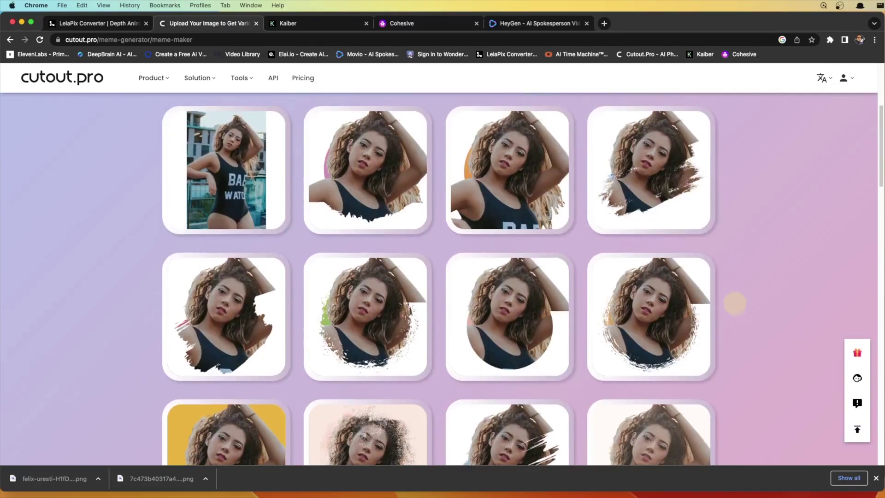
scroll(733, 299, up, 6)
scroll(595, 253, down, 1)
scroll(593, 253, down, 6)
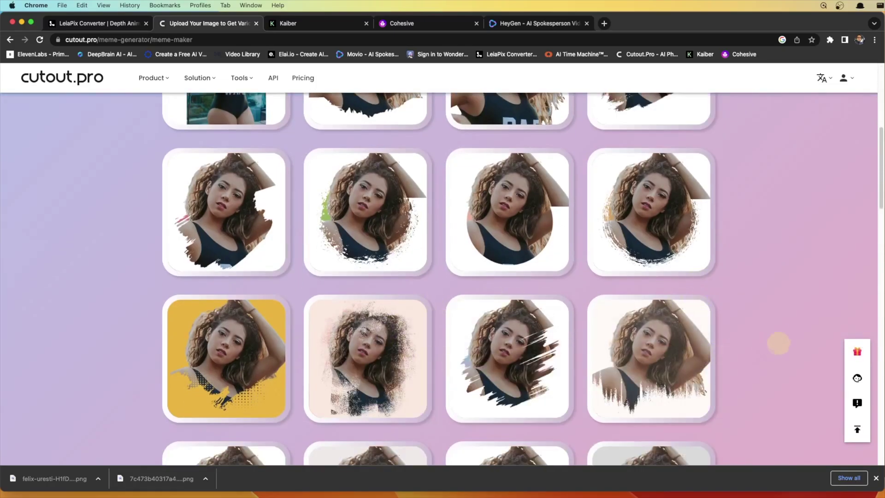
scroll(774, 328, down, 5)
scroll(774, 328, down, 1)
scroll(775, 327, down, 3)
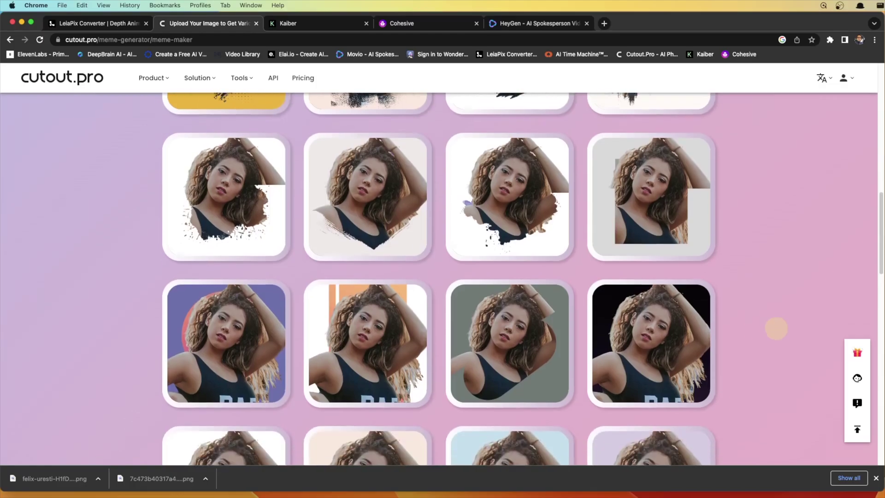
scroll(776, 327, down, 5)
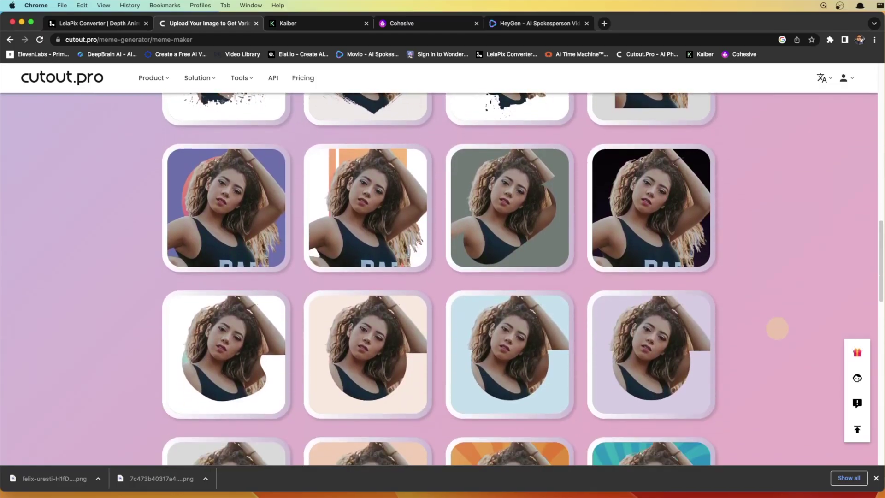
scroll(777, 328, down, 3)
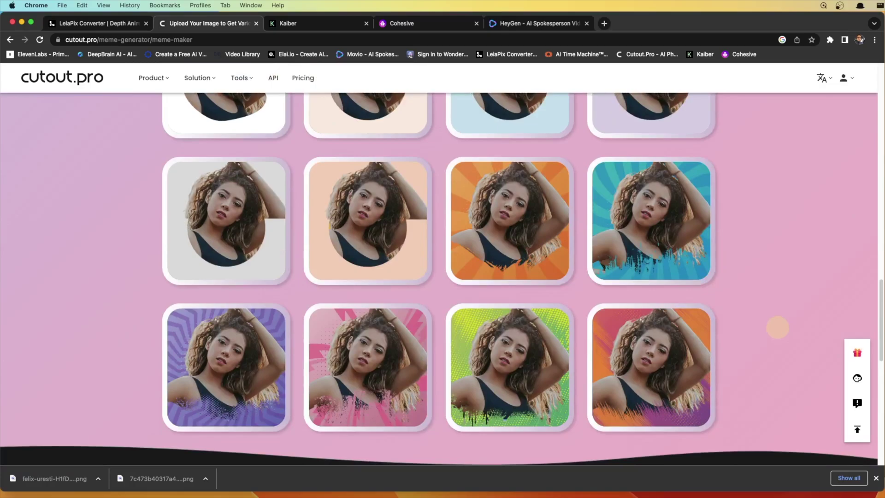
scroll(777, 327, down, 5)
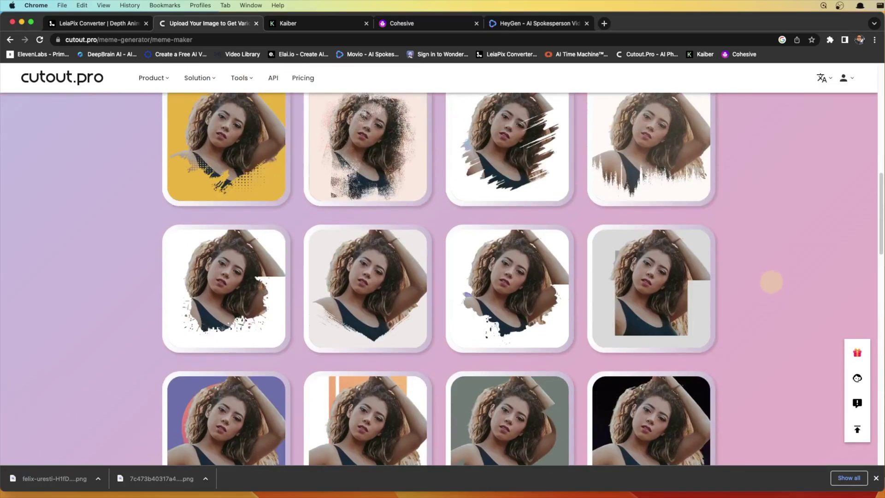
scroll(770, 282, up, 15)
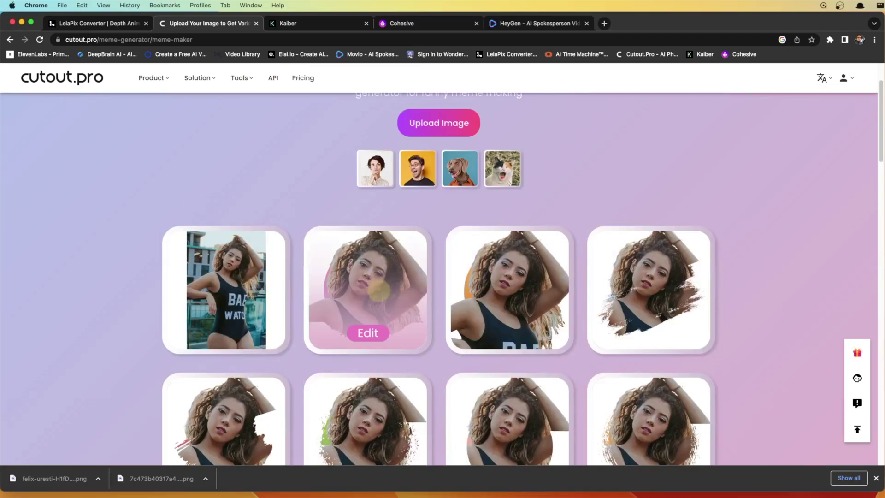
Switch the woman's meme card to the bottom-caption-only Text layout.
click(368, 334)
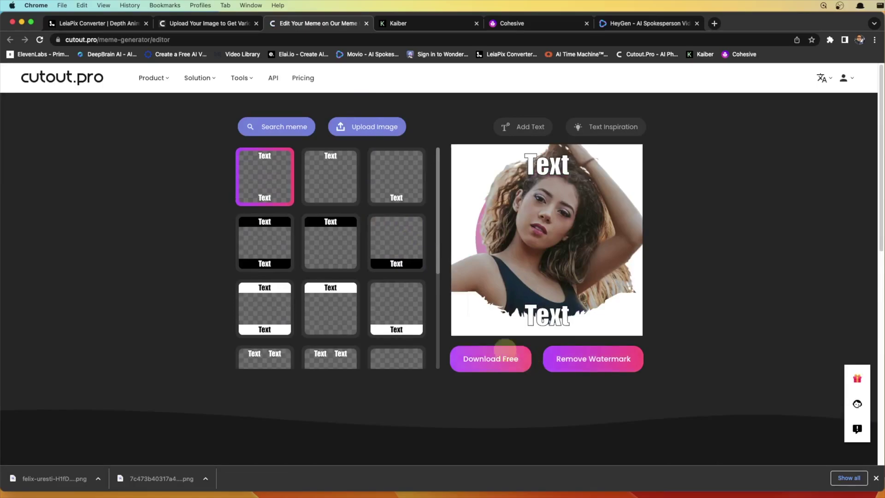
click(530, 307)
drag(558, 152, 566, 161)
click(313, 181)
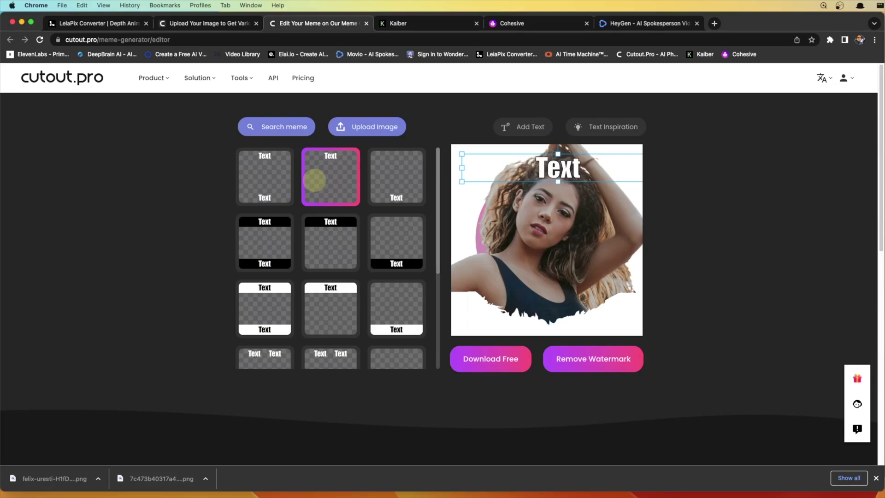
click(281, 173)
click(373, 181)
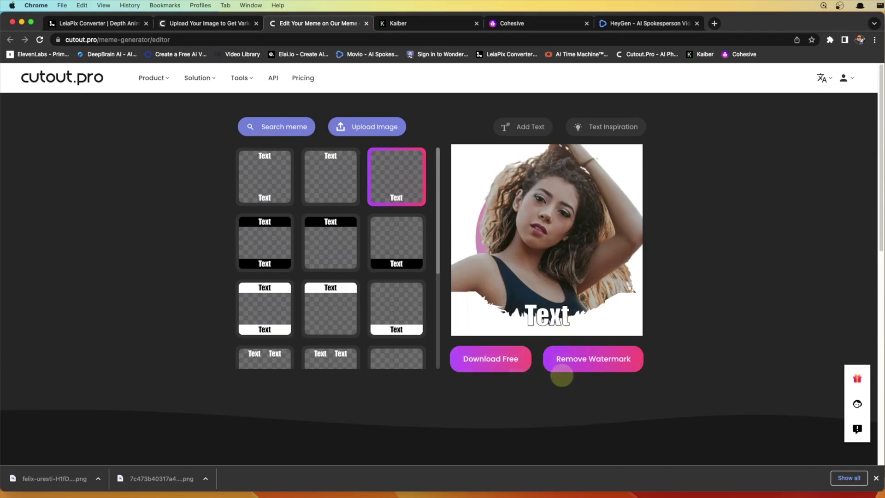
Download the meme as a free PNG and view the downloaded image.
click(618, 367)
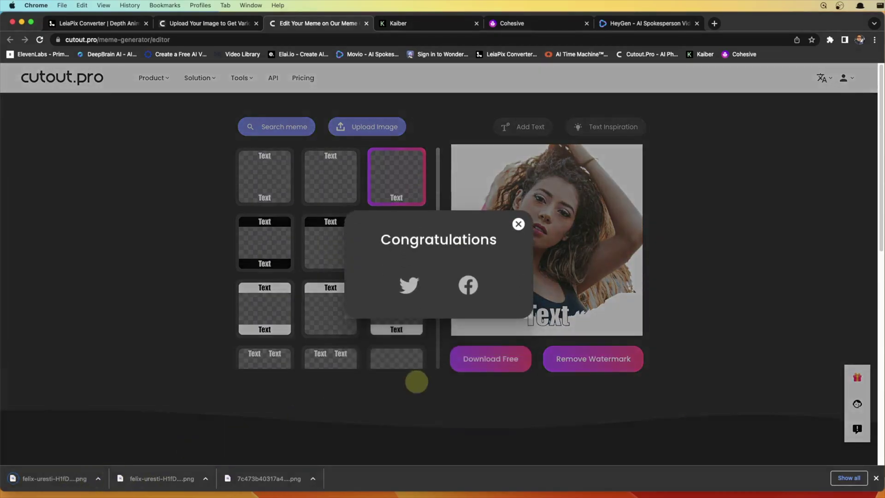
click(74, 475)
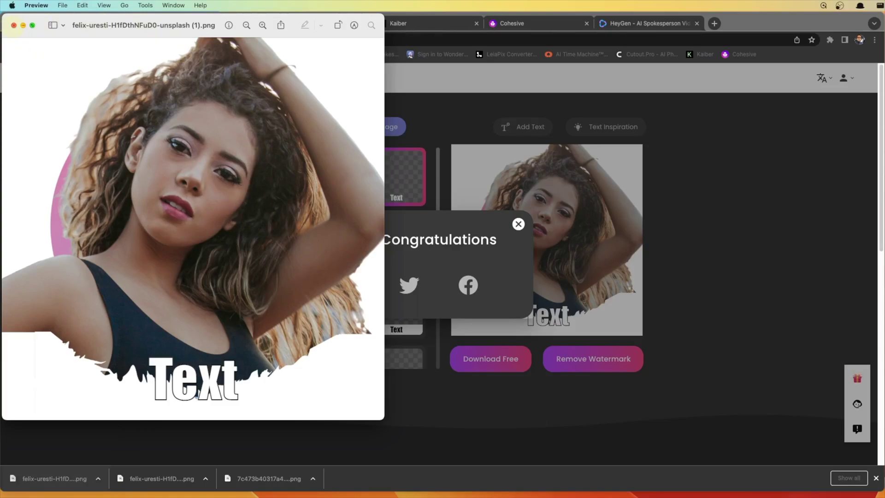
click(14, 25)
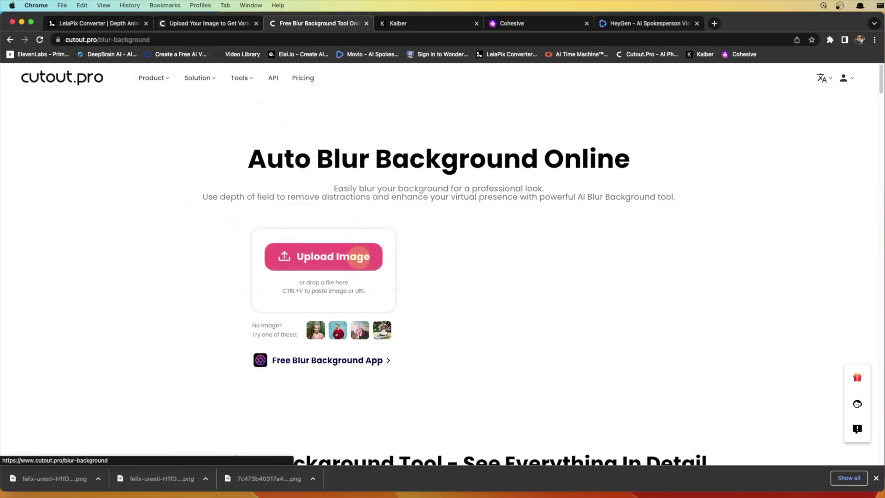
click(384, 261)
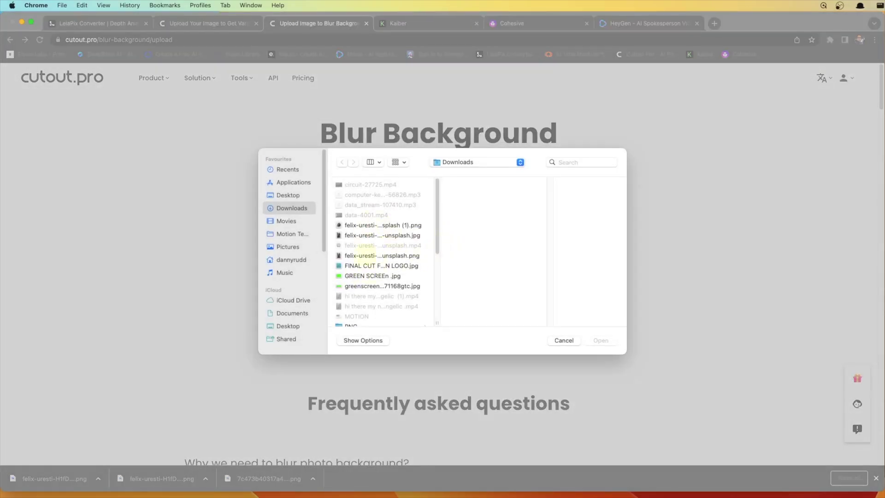
click(382, 255)
click(382, 235)
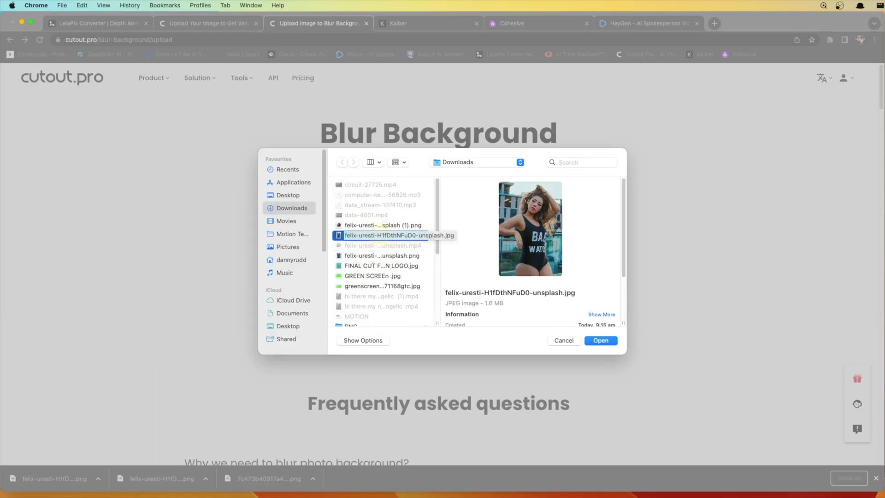
click(598, 341)
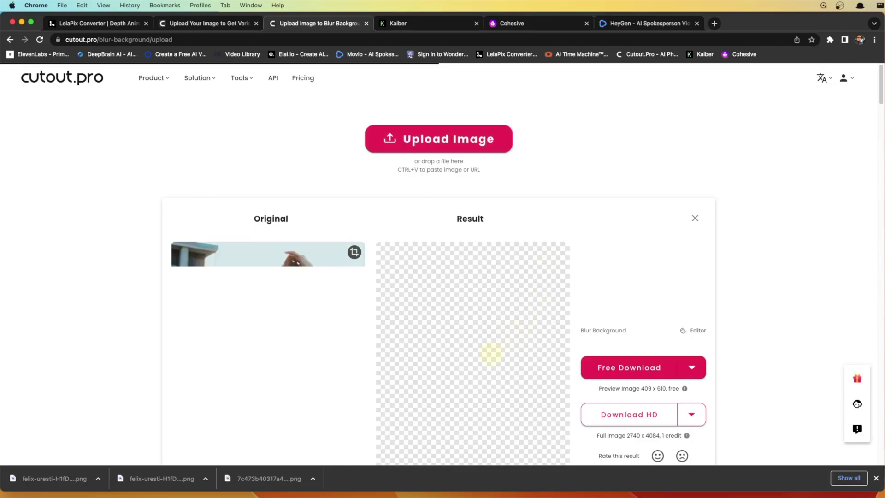
scroll(491, 354, down, 3)
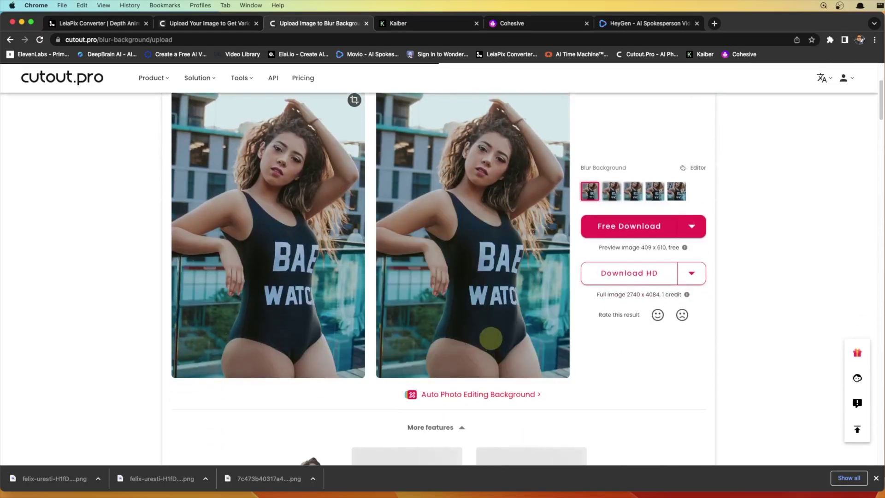
scroll(562, 394, up, 3)
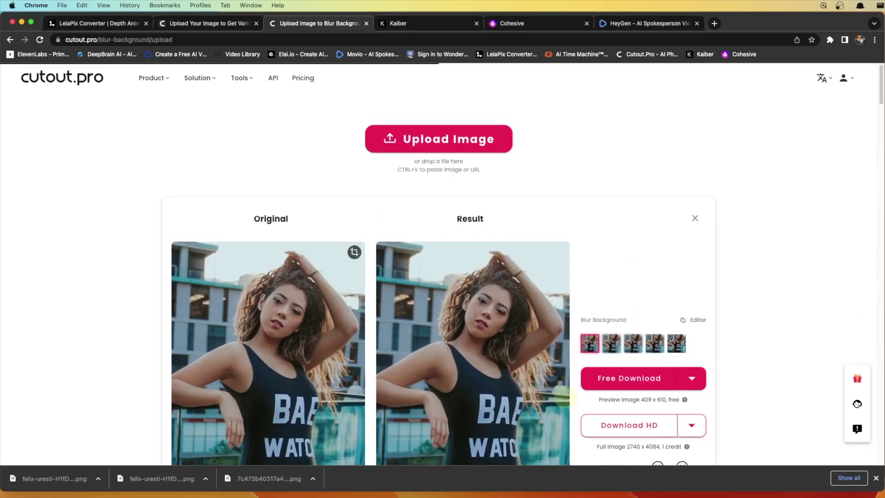
Compare the second, third and fourth blur strengths, then settle on the lightest blur.
click(611, 343)
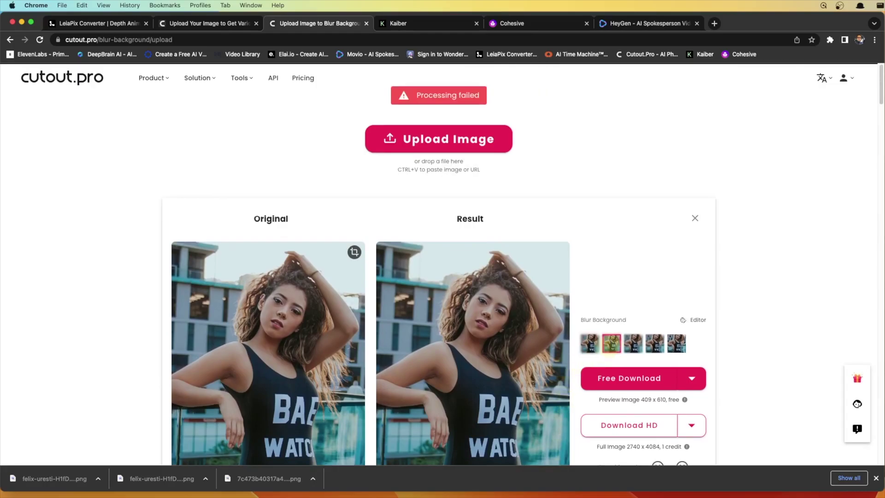
click(632, 343)
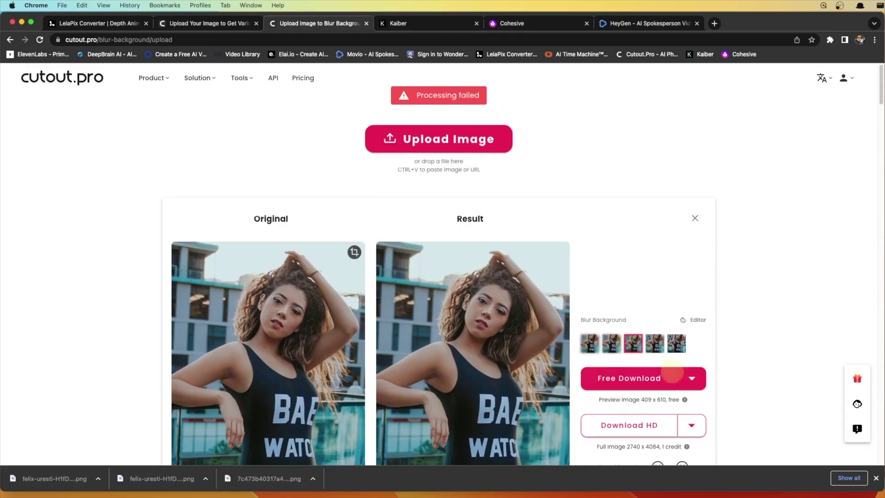
scroll(720, 349, down, 6)
scroll(719, 346, up, 3)
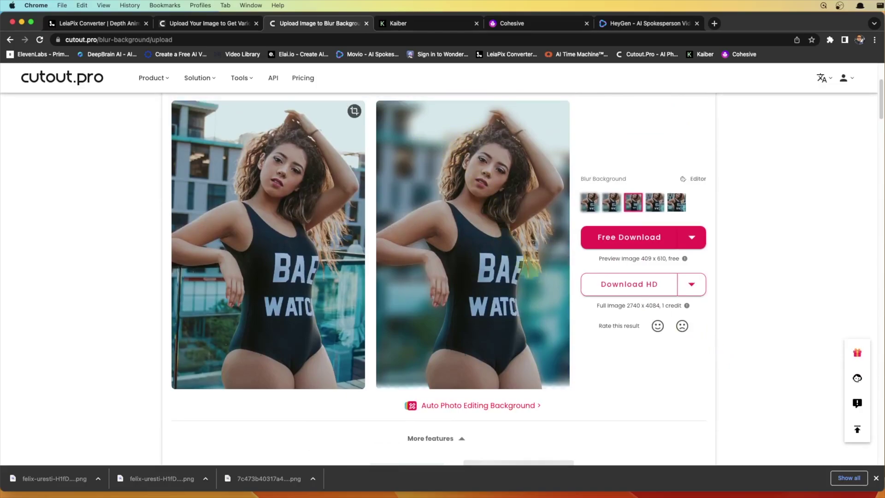
click(654, 202)
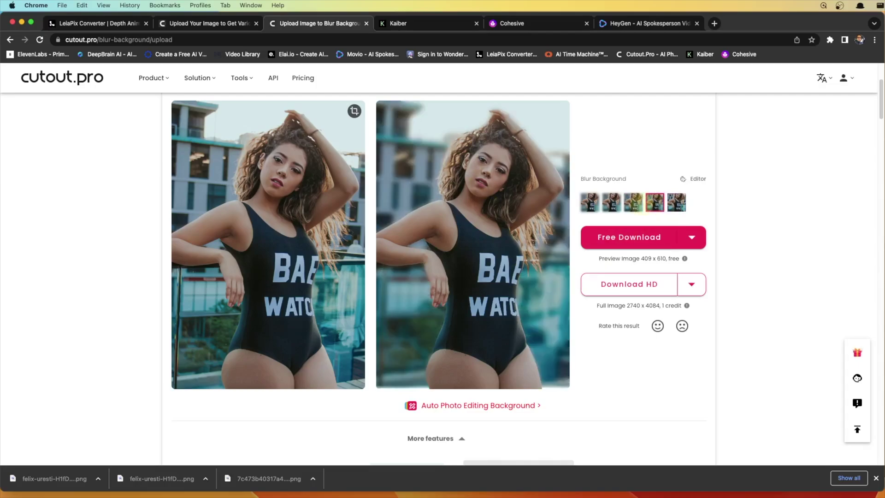
click(611, 201)
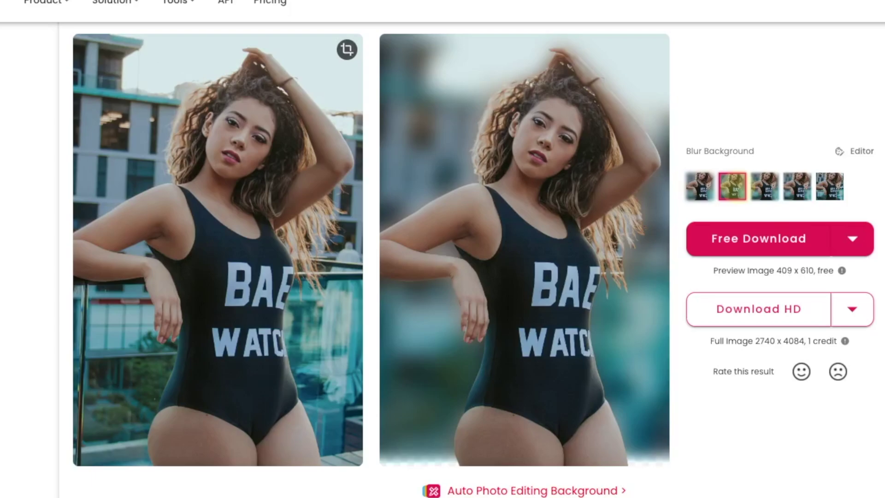
click(699, 186)
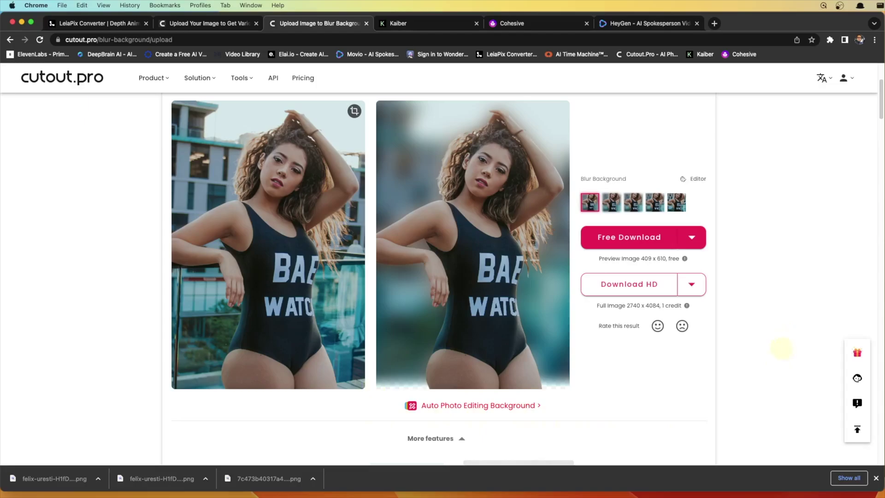
scroll(782, 348, down, 1)
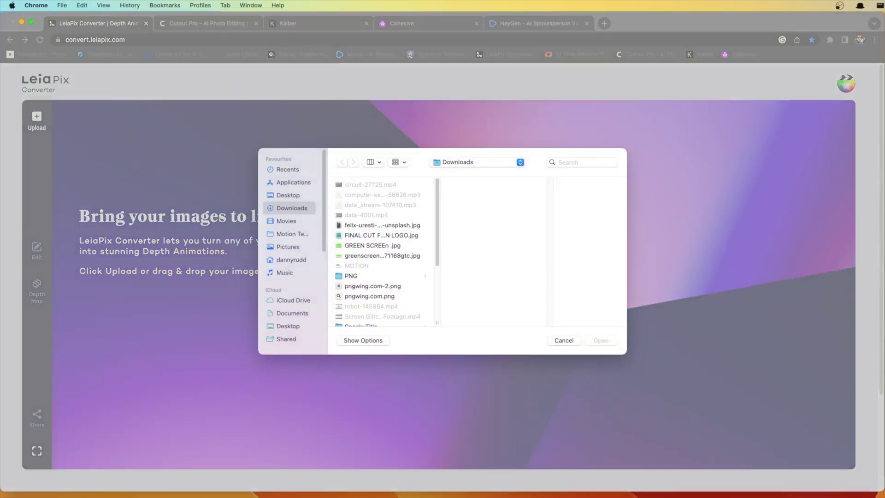
click(382, 225)
key(Return)
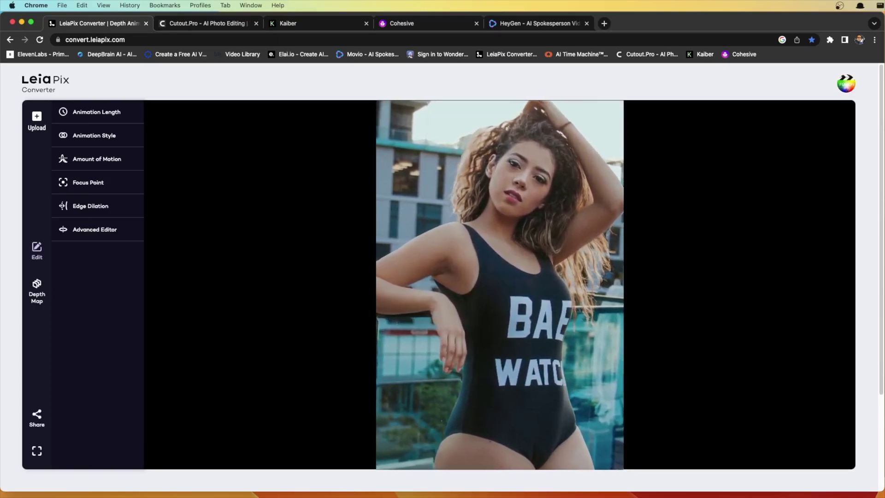
Set Animation Length to 6s, Amount of Motion to More and Focus Point to Far.
click(96, 112)
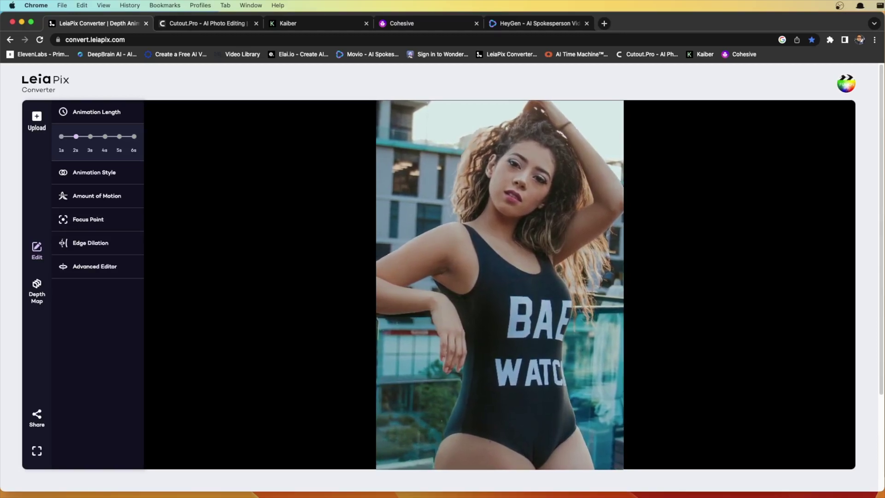
click(90, 136)
drag(89, 136, 134, 137)
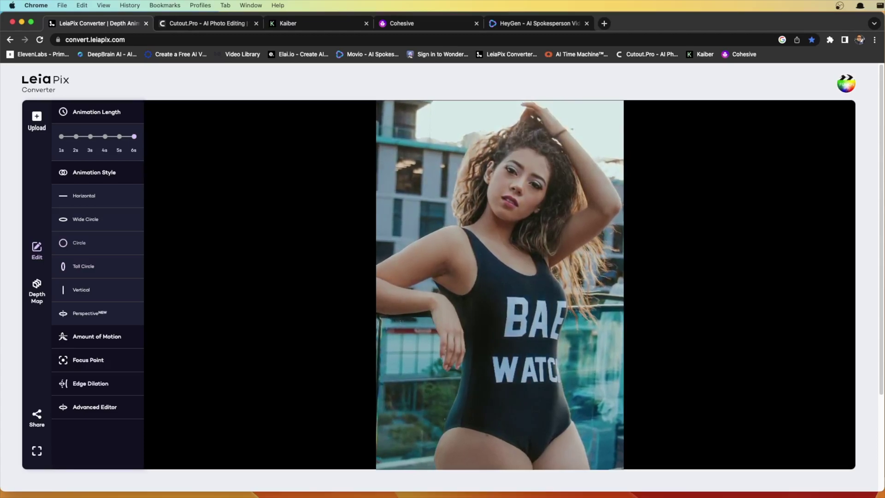
click(97, 336)
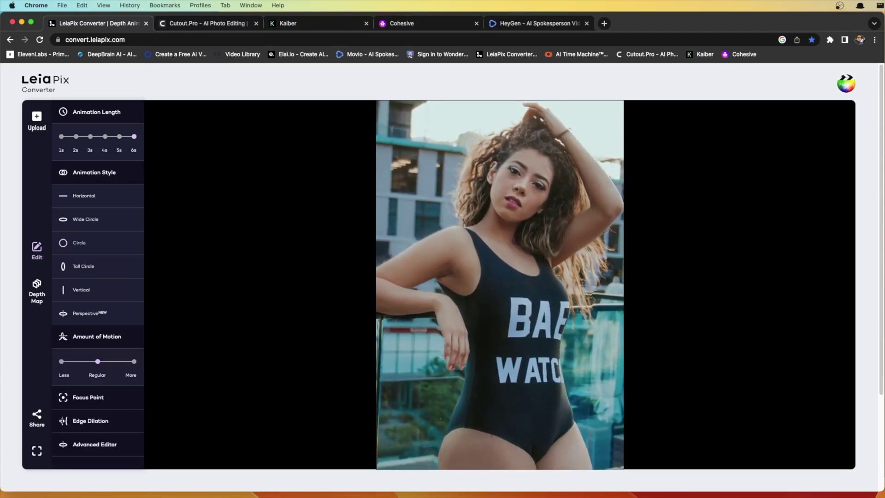
click(134, 361)
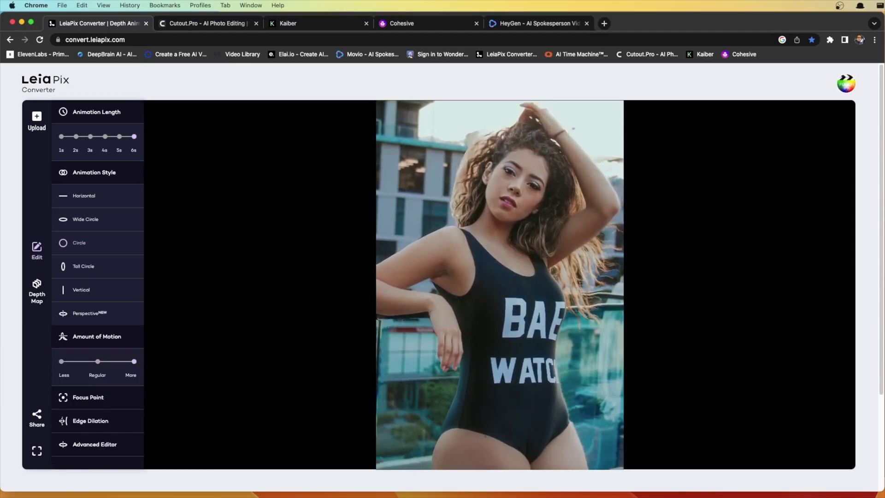
click(88, 397)
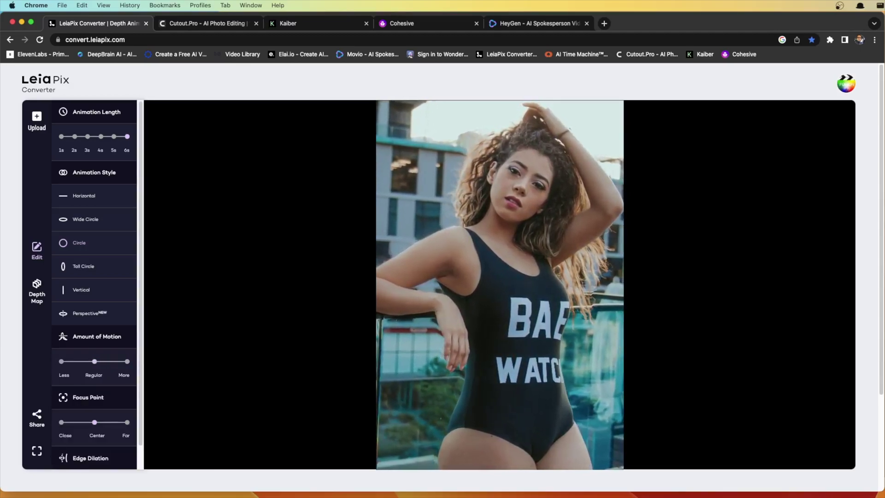
click(127, 422)
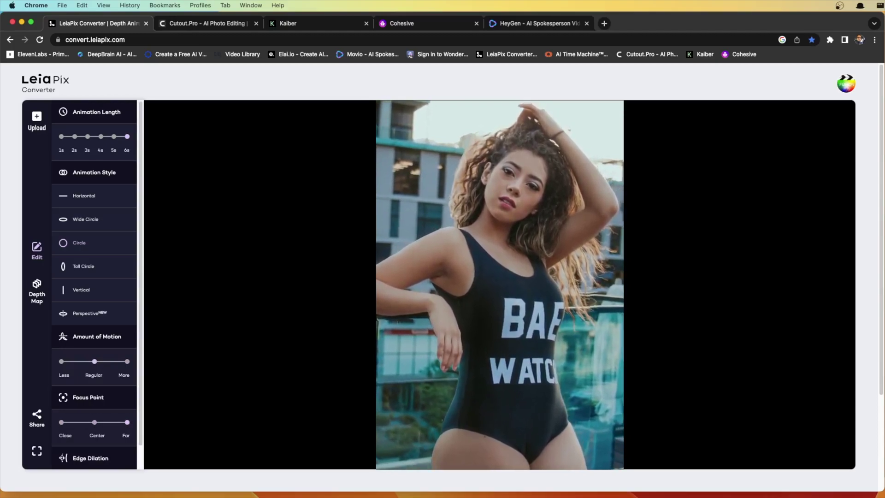
scroll(94, 282, down, 1)
scroll(94, 286, down, 2)
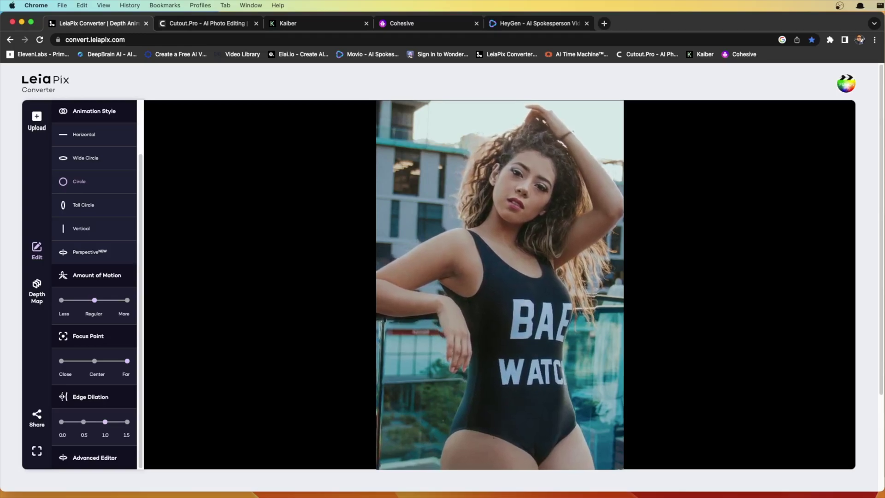
scroll(94, 276, down, 3)
scroll(94, 207, down, 5)
scroll(94, 230, up, 3)
Set Amplitude-X to 0.98, Amplitude-Y to zero and Amplitude-Z high.
drag(61, 137, 133, 137)
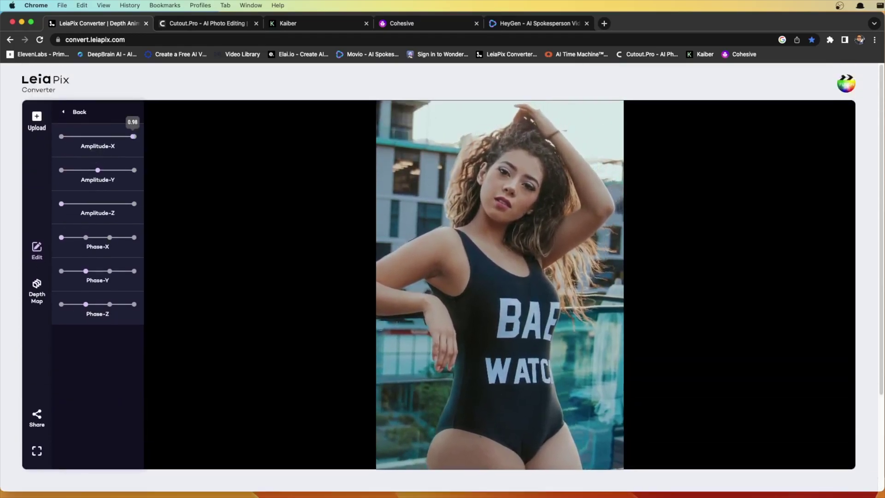
drag(98, 170, 61, 170)
drag(61, 204, 134, 203)
Set Phase-Y to 1/2 and Phase-Z to its maximum.
mouse_move(86, 271)
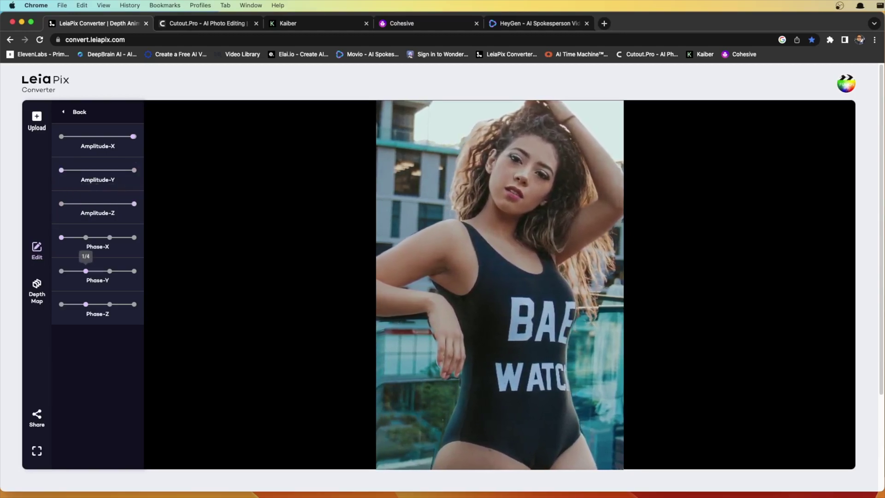
drag(85, 271, 110, 270)
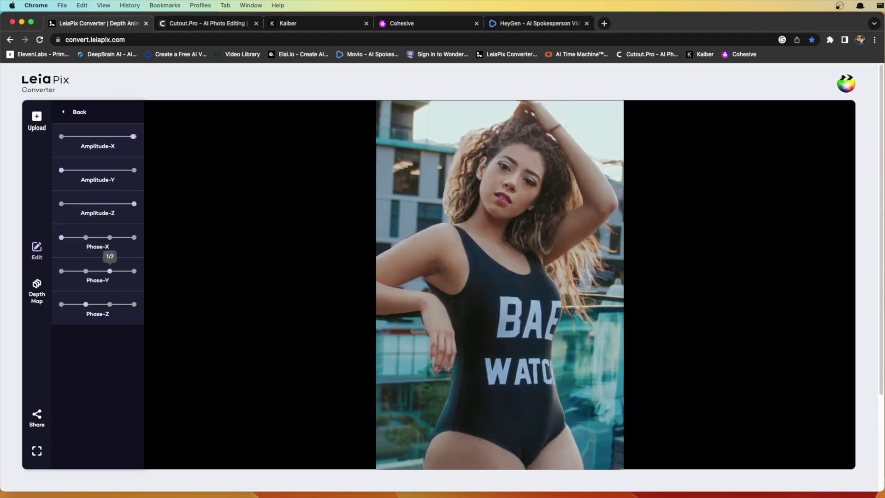
mouse_move(85, 304)
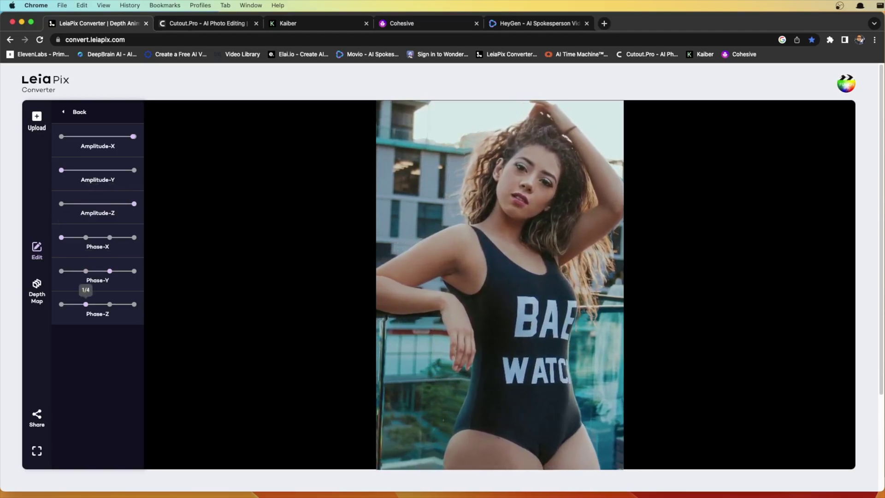
drag(86, 304, 134, 304)
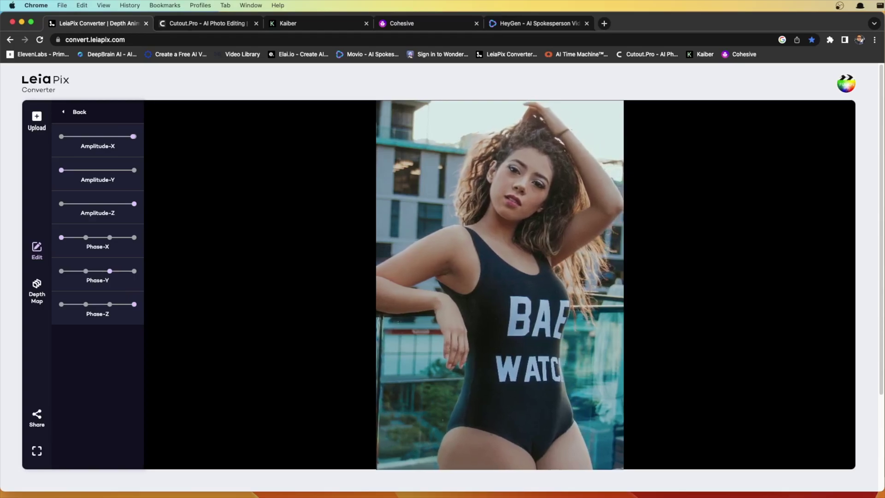
click(36, 290)
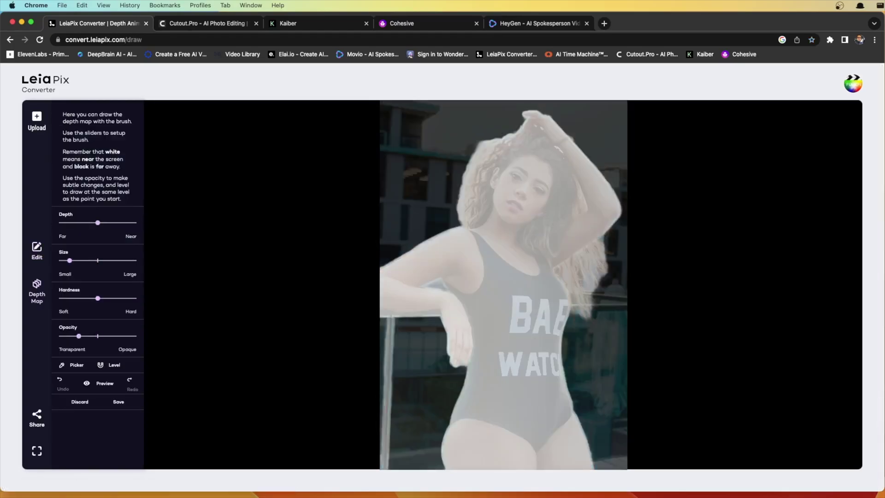
Paint the shirt lettering farther back with a larger, softer brush and apply the depth map.
drag(488, 295, 520, 279)
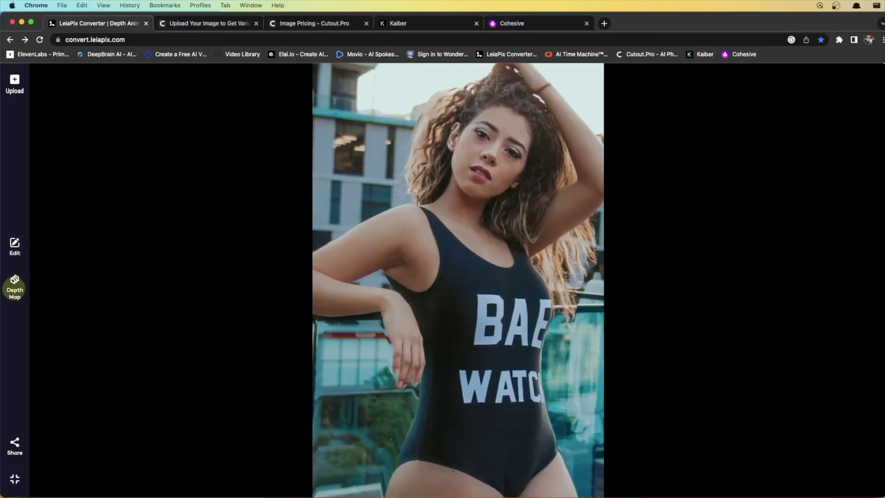
click(14, 285)
mouse_move(76, 299)
mouse_down()
mouse_move(102, 300)
mouse_move(56, 299)
mouse_up()
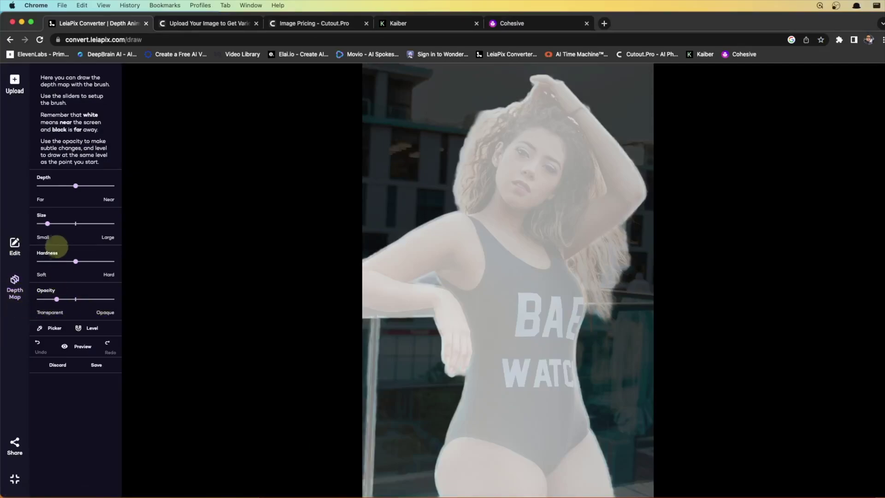
mouse_move(46, 224)
mouse_down()
mouse_move(73, 223)
mouse_move(53, 223)
mouse_move(63, 224)
mouse_up()
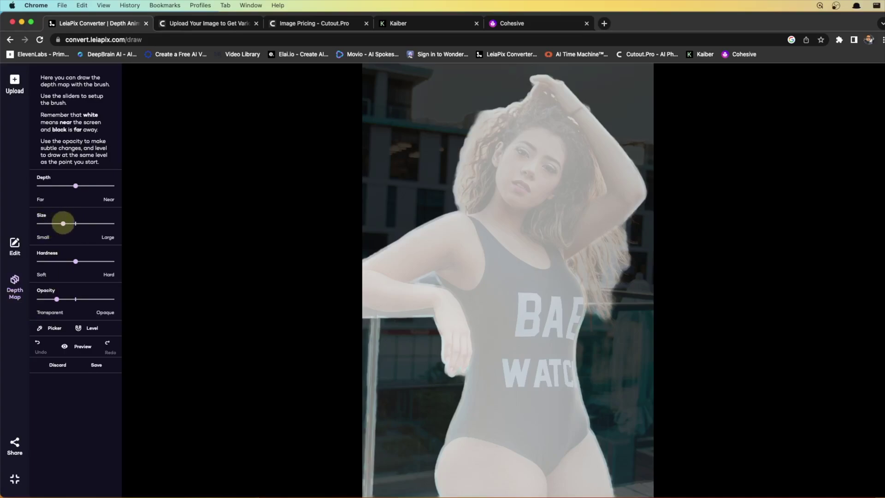
mouse_move(72, 261)
mouse_down()
mouse_move(50, 262)
mouse_move(58, 261)
mouse_up()
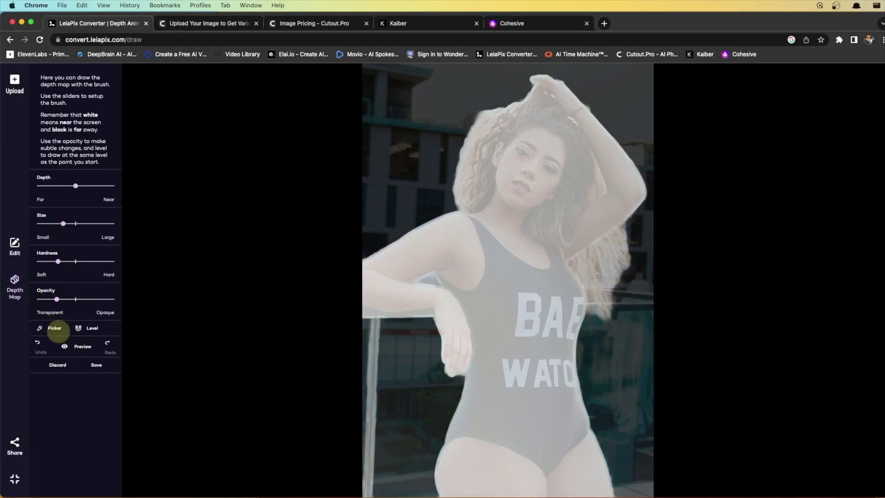
click(48, 364)
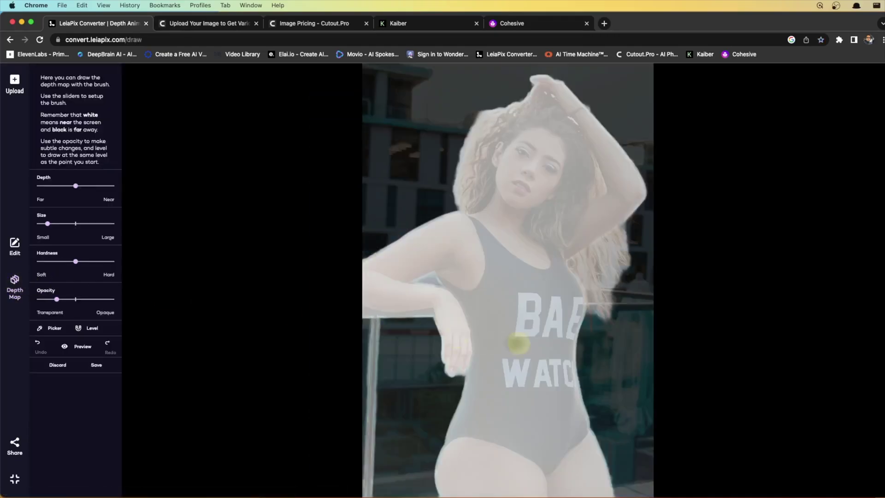
mouse_move(518, 343)
mouse_down()
mouse_move(538, 313)
mouse_move(530, 302)
mouse_move(528, 327)
mouse_move(521, 299)
mouse_move(536, 296)
mouse_move(525, 299)
mouse_move(520, 329)
mouse_move(532, 335)
mouse_move(541, 296)
mouse_move(538, 307)
mouse_move(524, 297)
mouse_move(554, 311)
mouse_move(548, 327)
mouse_move(557, 301)
mouse_move(557, 330)
mouse_move(546, 334)
mouse_move(575, 332)
mouse_move(578, 299)
mouse_move(520, 306)
mouse_move(523, 333)
mouse_move(568, 335)
mouse_move(549, 354)
mouse_move(509, 363)
mouse_move(551, 363)
mouse_move(500, 371)
mouse_move(551, 384)
mouse_move(574, 383)
mouse_move(575, 364)
mouse_move(508, 374)
mouse_move(523, 388)
mouse_move(510, 379)
mouse_move(512, 364)
mouse_move(573, 365)
mouse_move(528, 376)
mouse_move(550, 365)
mouse_move(520, 365)
mouse_move(511, 379)
mouse_move(542, 377)
mouse_up()
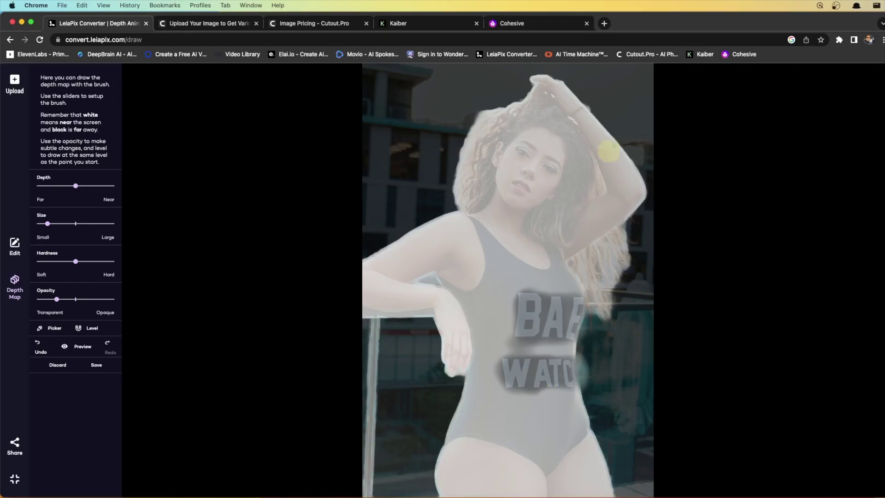
click(14, 444)
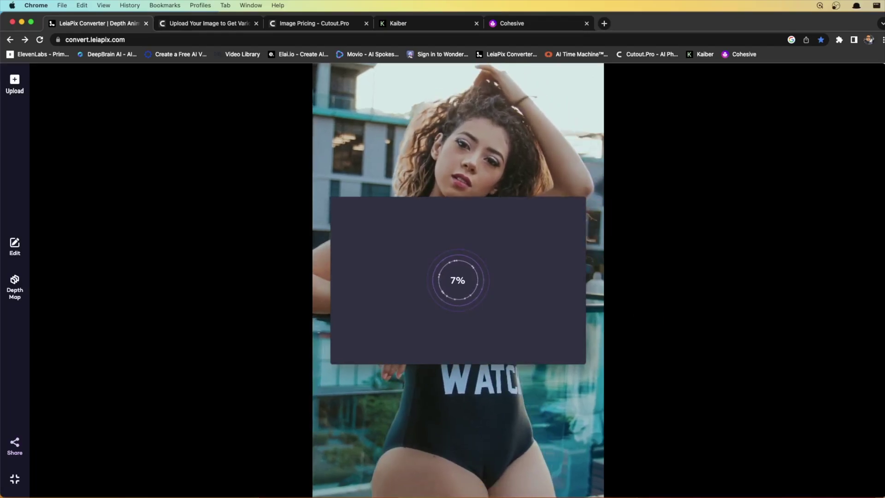
Save the depth animation as MP4 and play the downloaded clip in QuickTime.
click(461, 322)
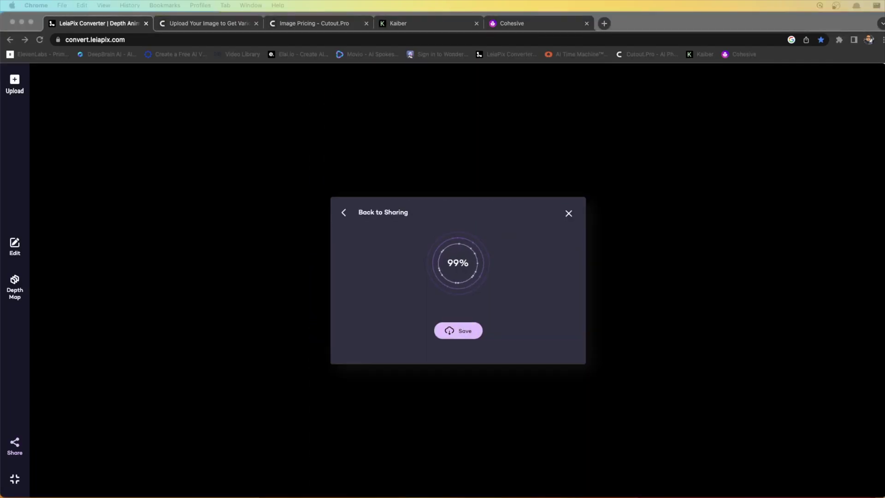
click(65, 484)
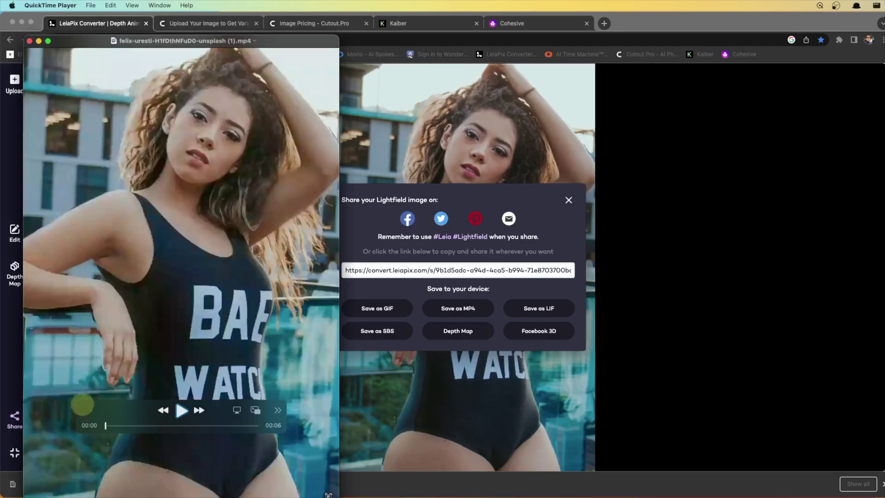
click(180, 410)
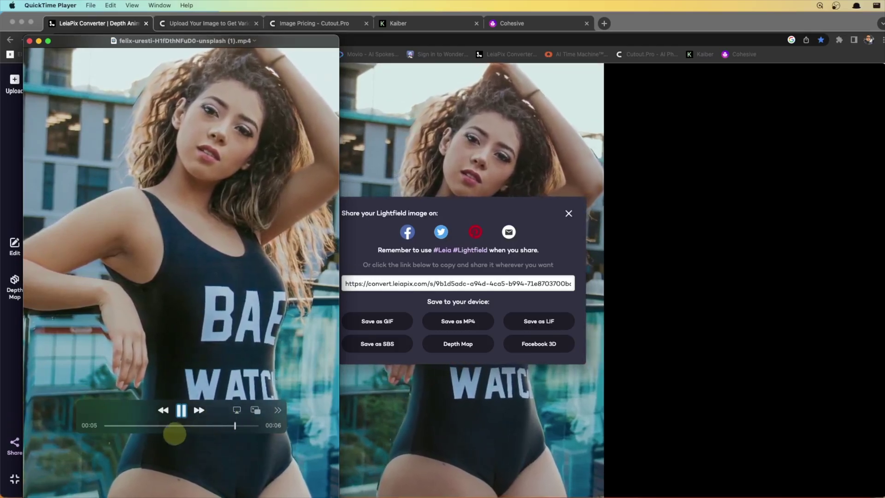
click(182, 410)
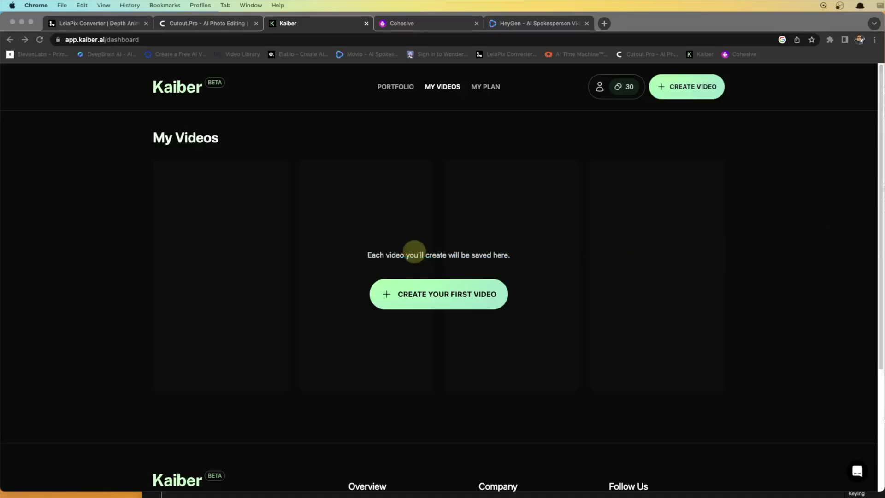
Create a new Kaiber video with the portrait JPG from Downloads as its initial image.
click(433, 295)
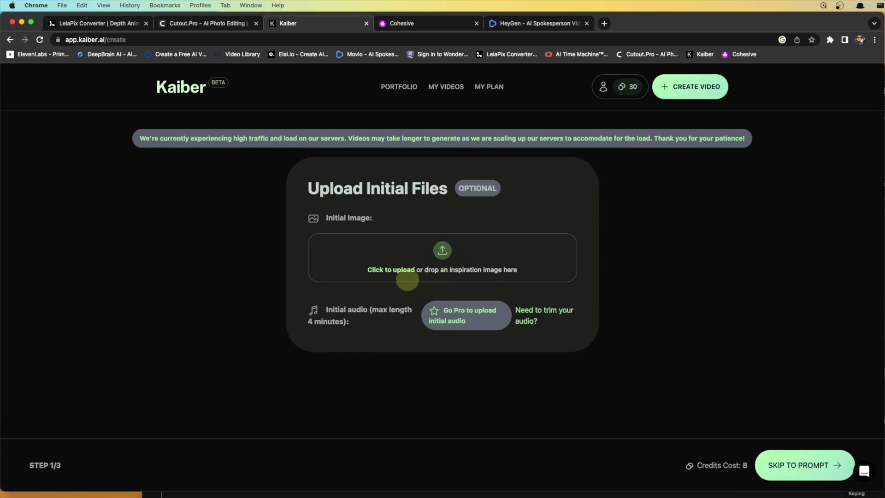
click(442, 249)
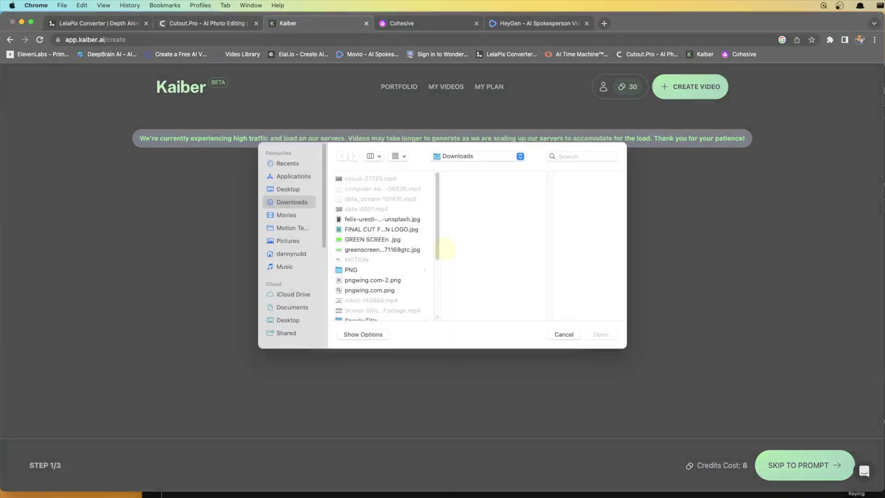
click(374, 225)
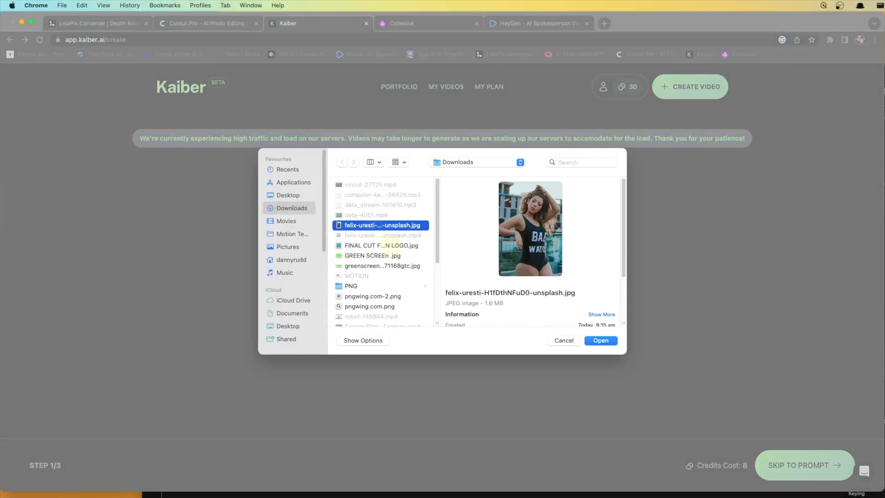
click(594, 341)
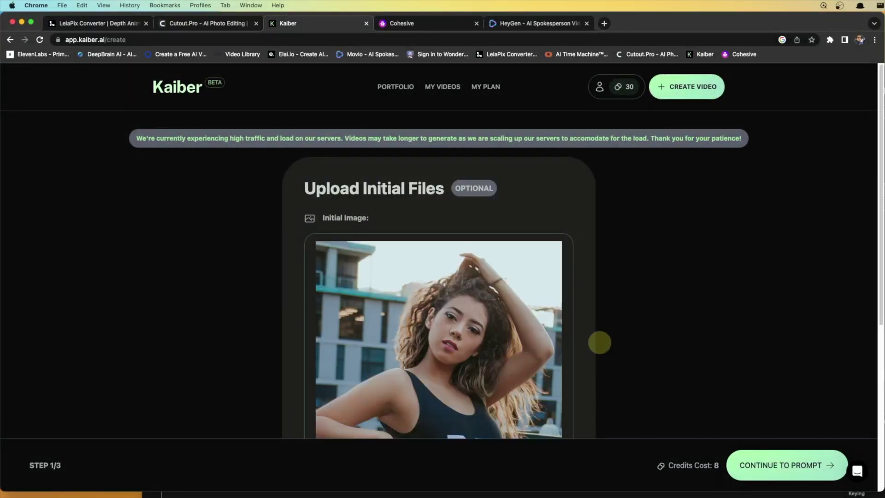
scroll(599, 342, down, 5)
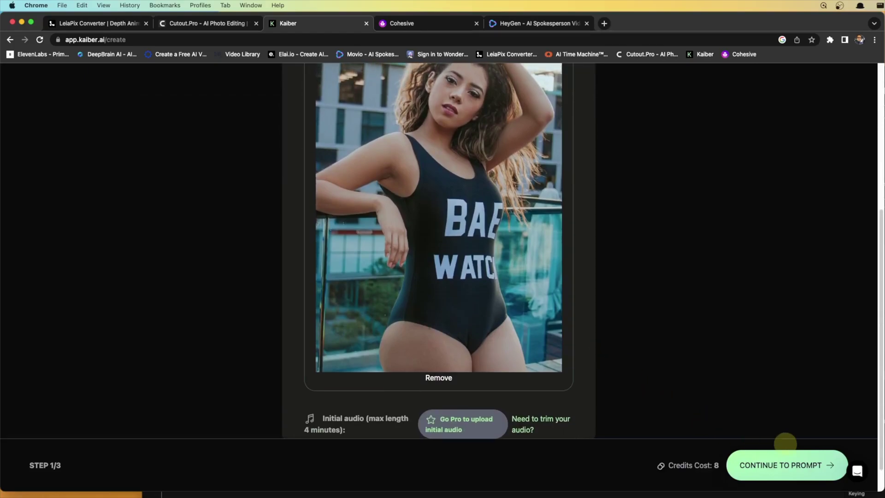
scroll(596, 314, up, 2)
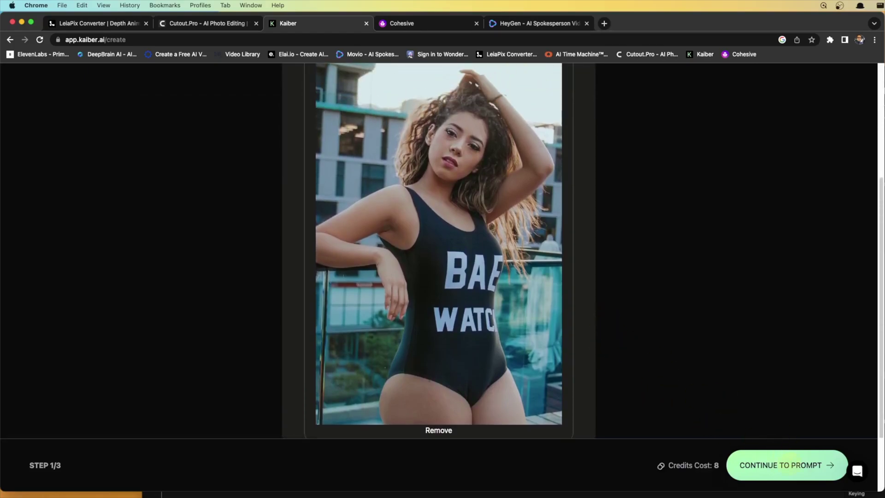
click(789, 466)
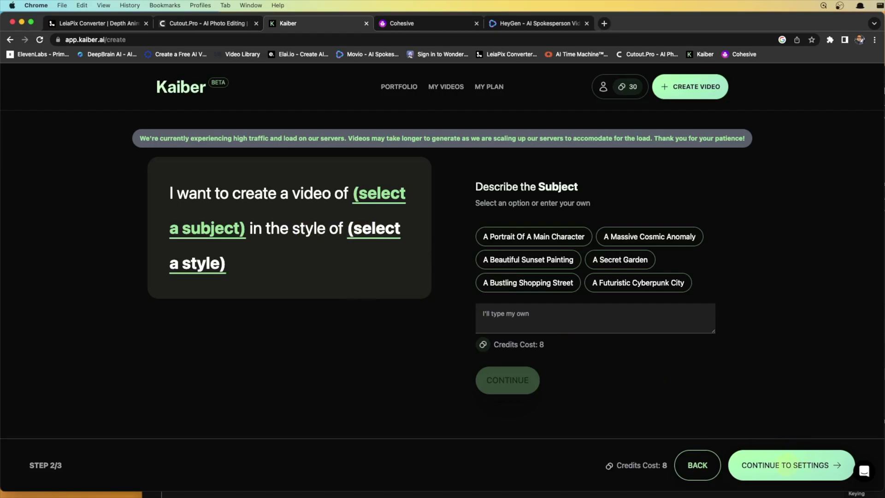
Write a custom subject where the woman introduces herself by name as an AI modeling model.
click(510, 322)
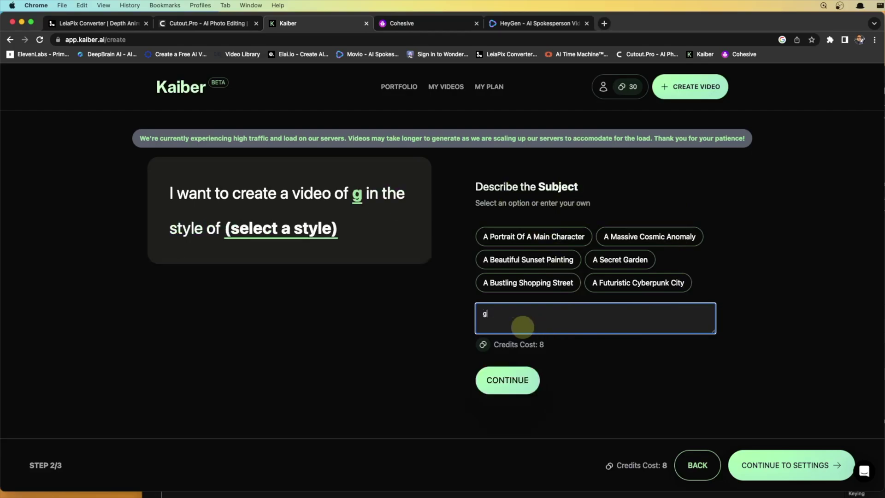
text(hi t)
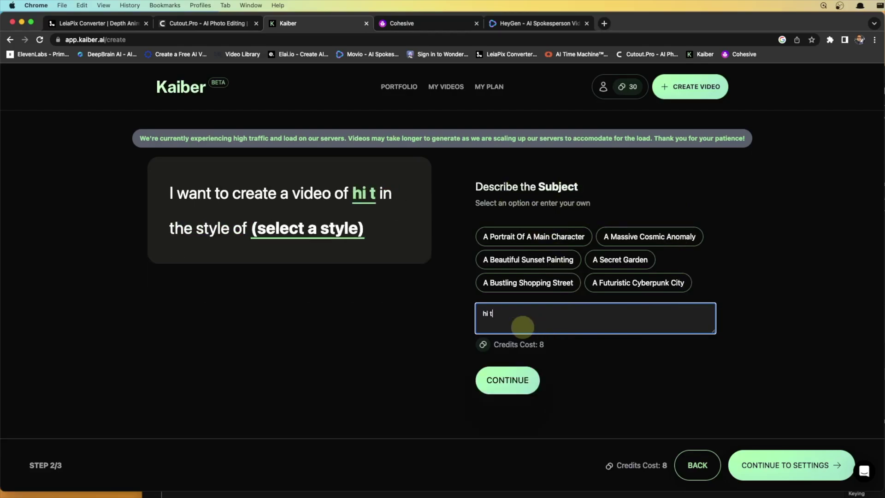
text(here my name)
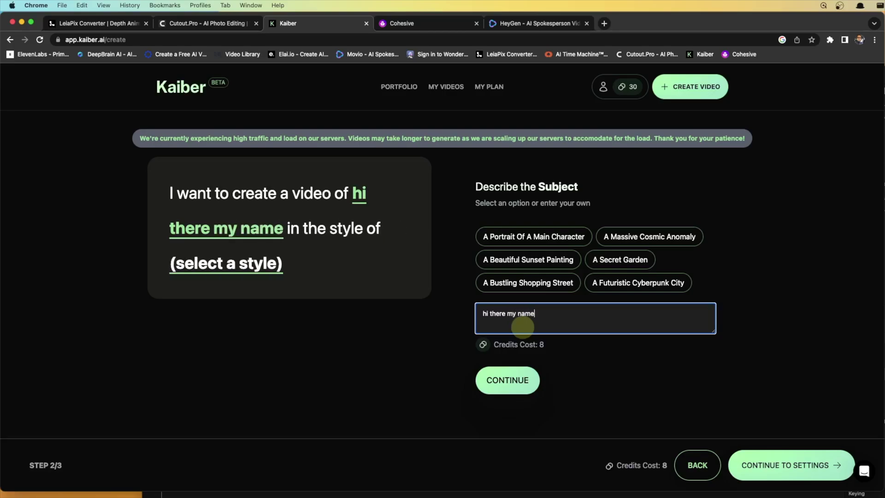
text( is)
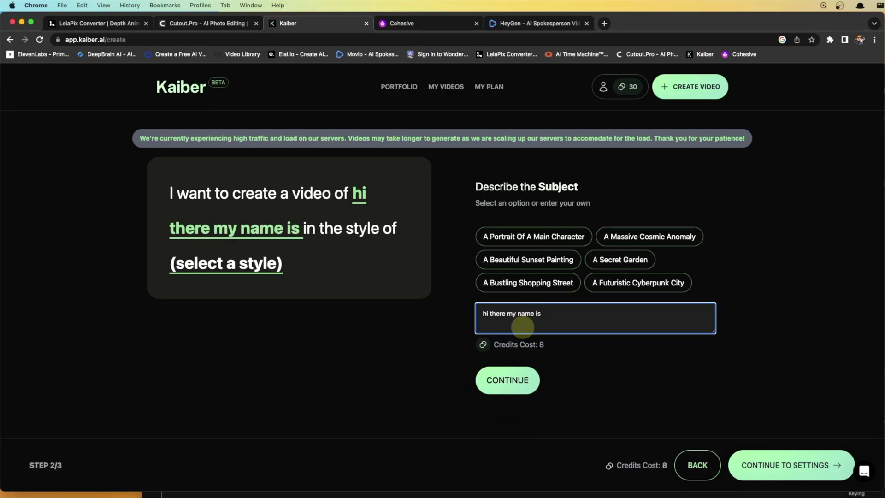
text( Emma ,I am)
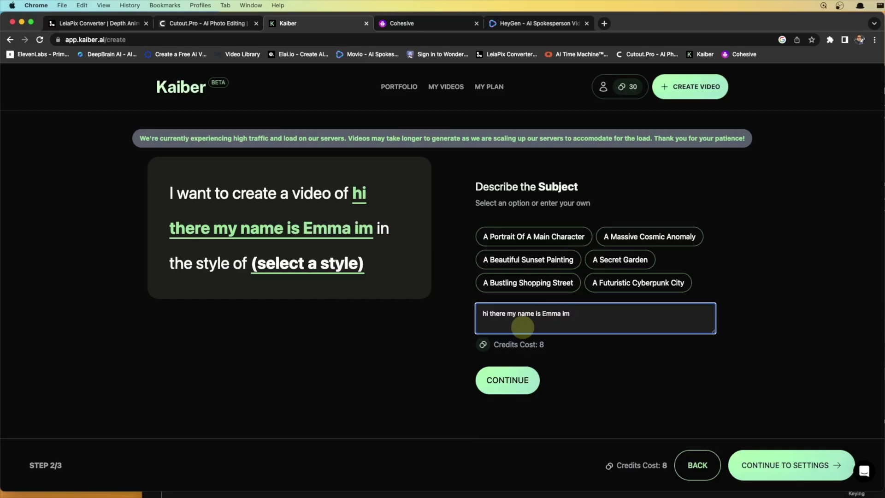
text( Model and working in Ai modeling)
key(Return)
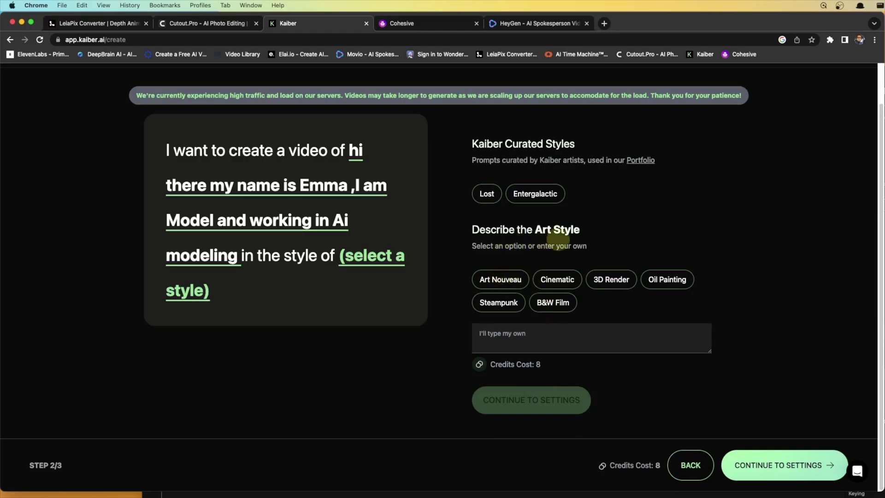
Choose the Cinematic style, keep the default settings and generate the 8-second video.
click(557, 280)
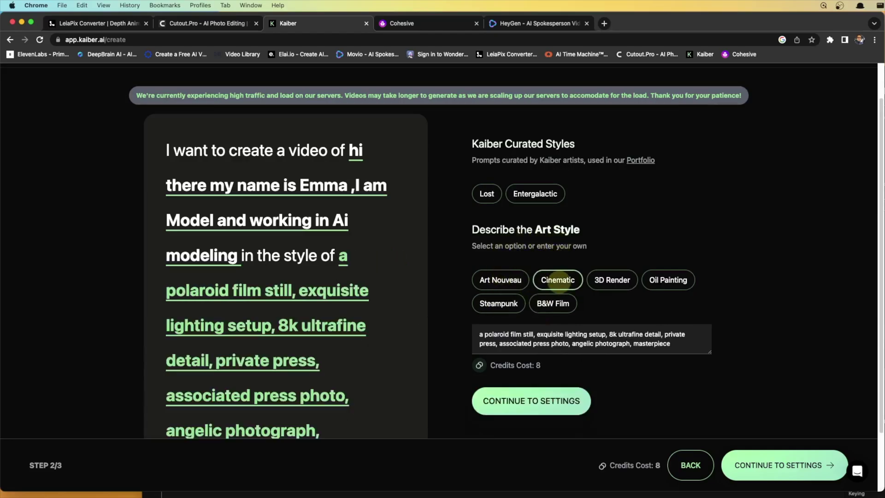
click(544, 390)
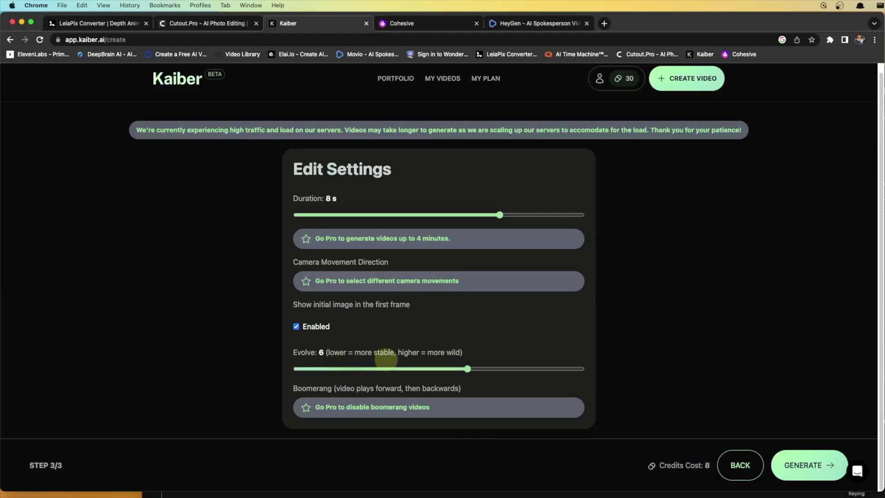
click(808, 464)
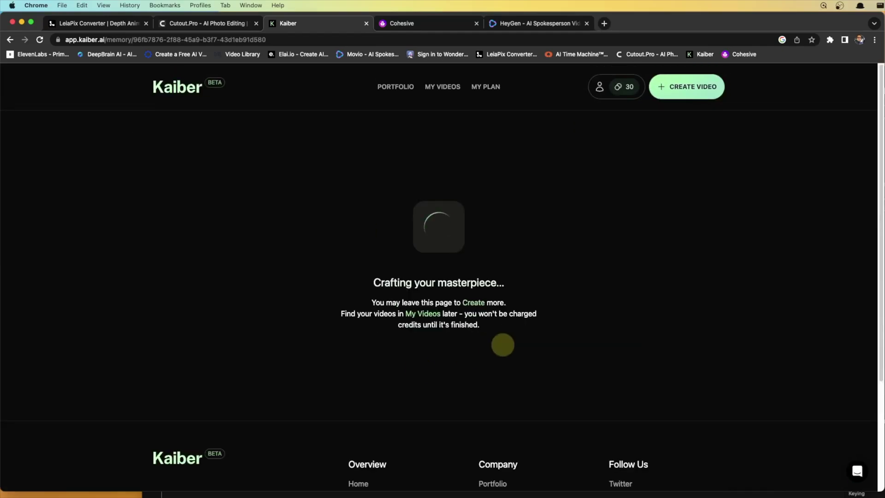